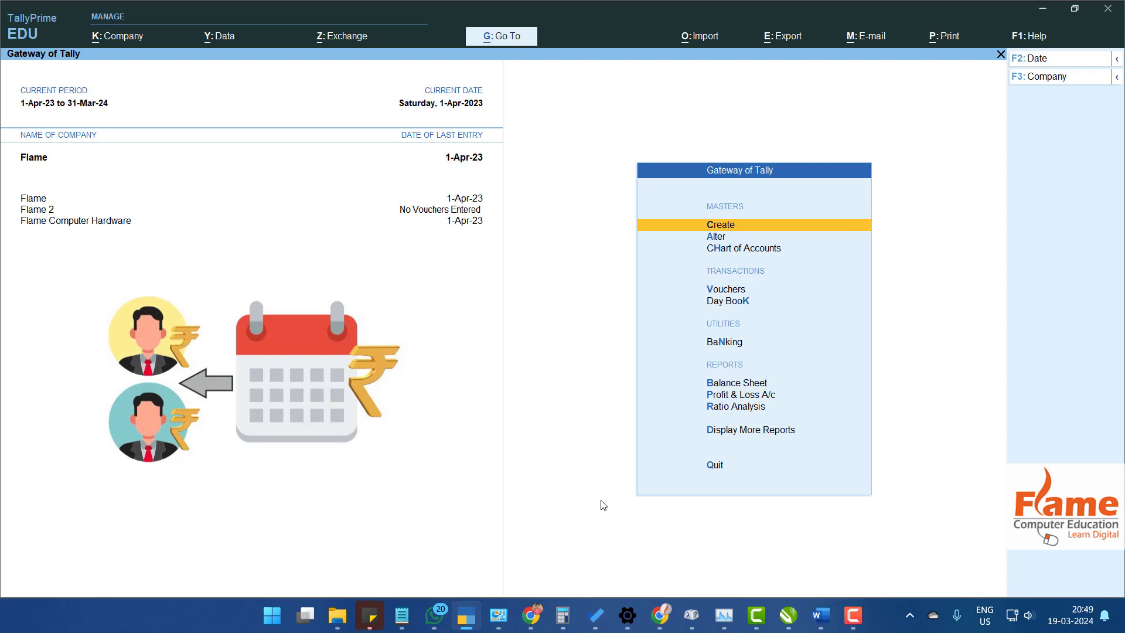
# - Create a new company named Flame 3 with the state left as Not Applicable and the other details at their defaults
pyautogui.hotkey('alt', 'k')
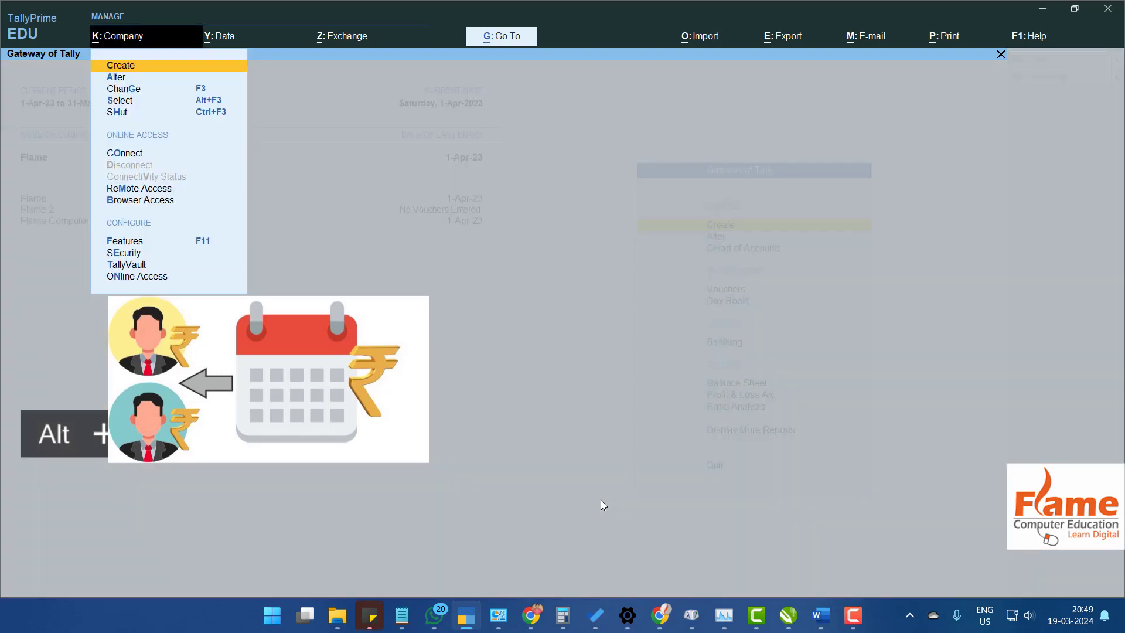
pyautogui.press('Return')
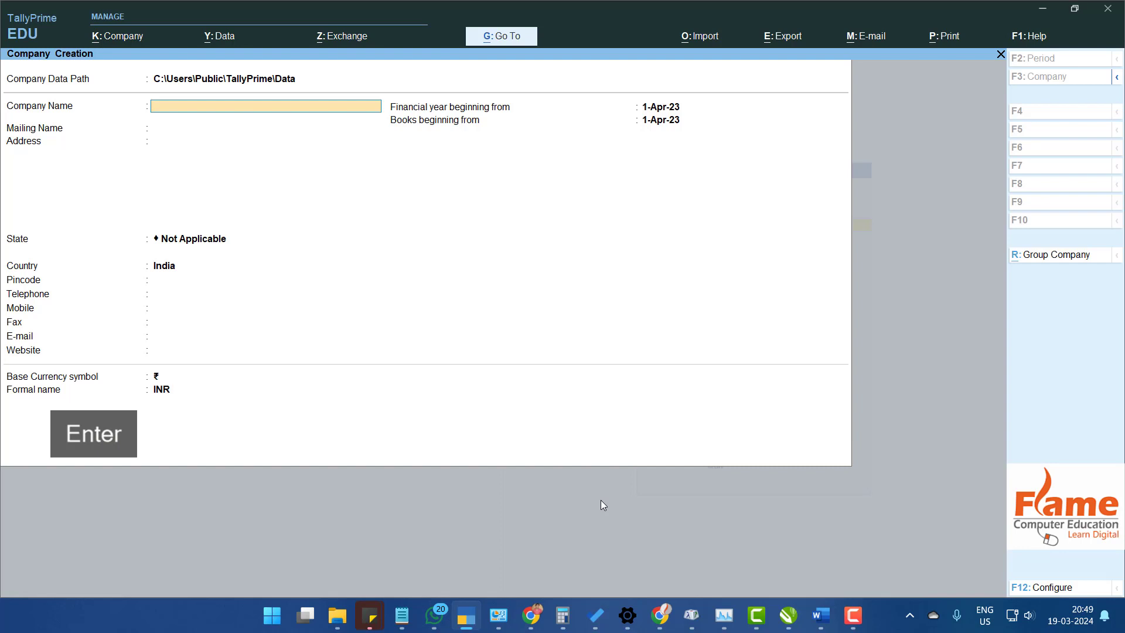
pyautogui.write('Flame 3')
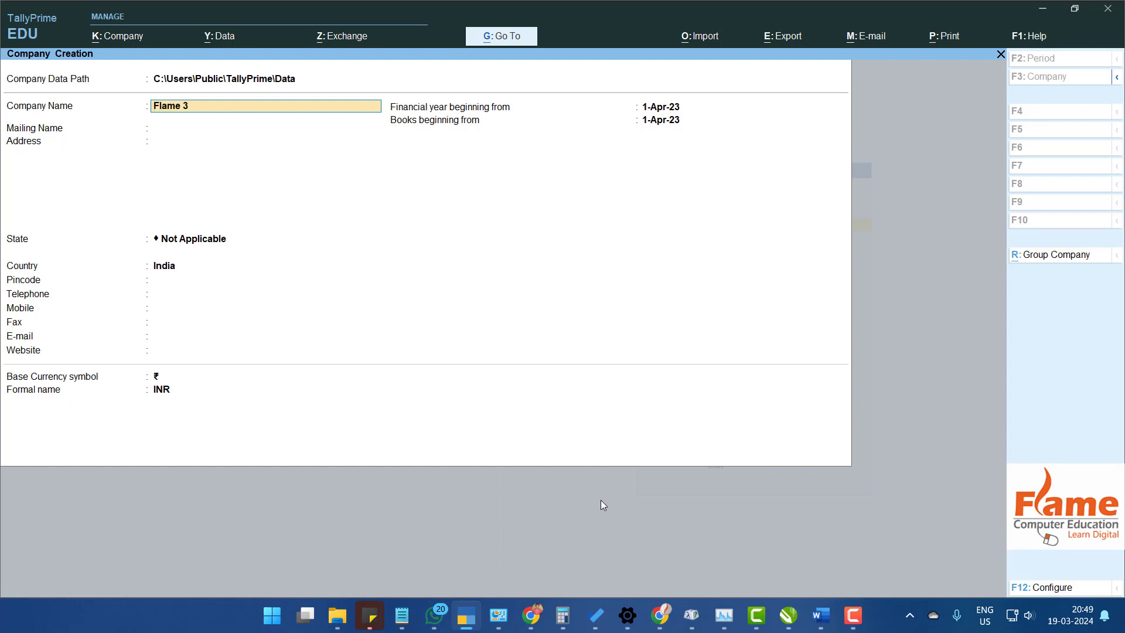
pyautogui.press('Return')
pyautogui.press('Return')
pyautogui.press('Return')
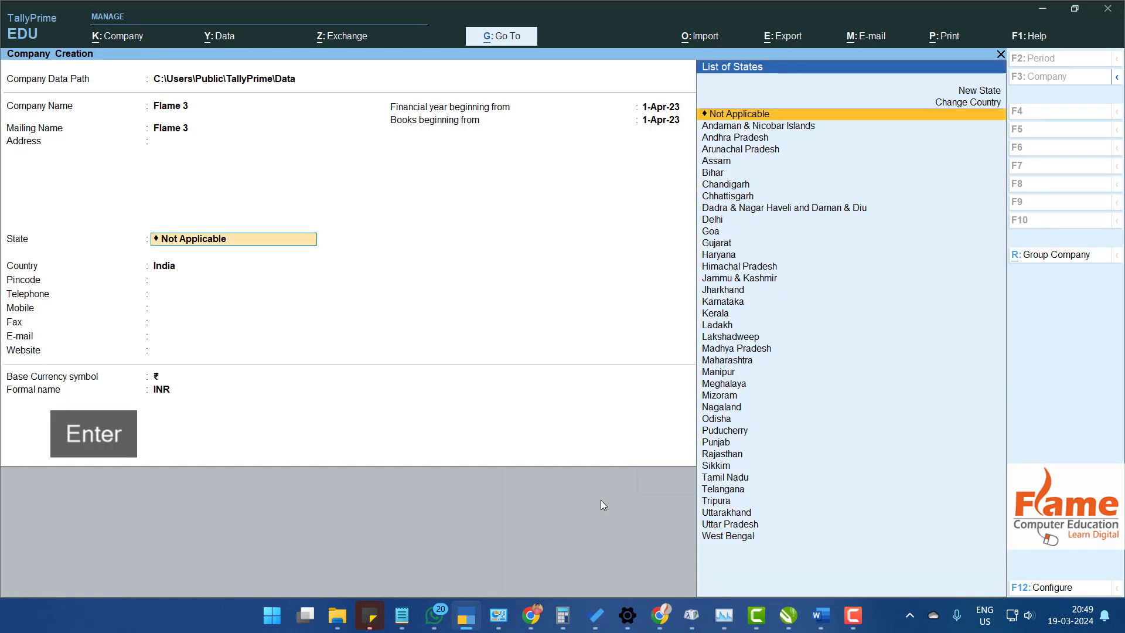
pyautogui.press('Return')
pyautogui.hotkey('ctrl', 'a')
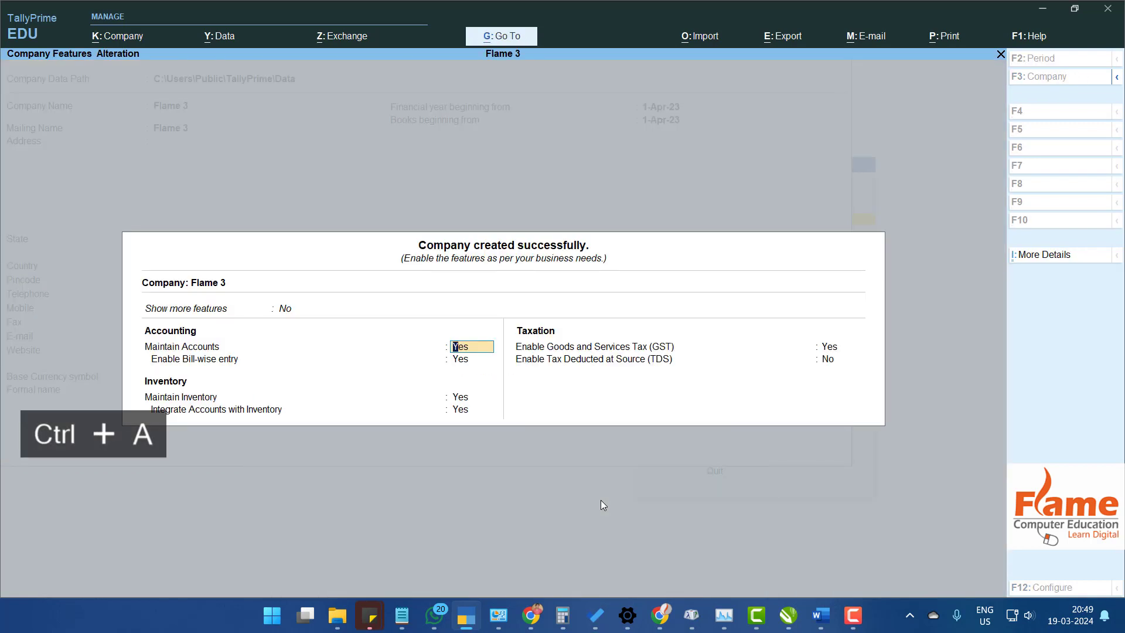
# - Disable bill-wise entry, inventory, GST and TDS in the features of Flame 3 and save them
pyautogui.press('Return')
pyautogui.write('n')
pyautogui.press('Return')
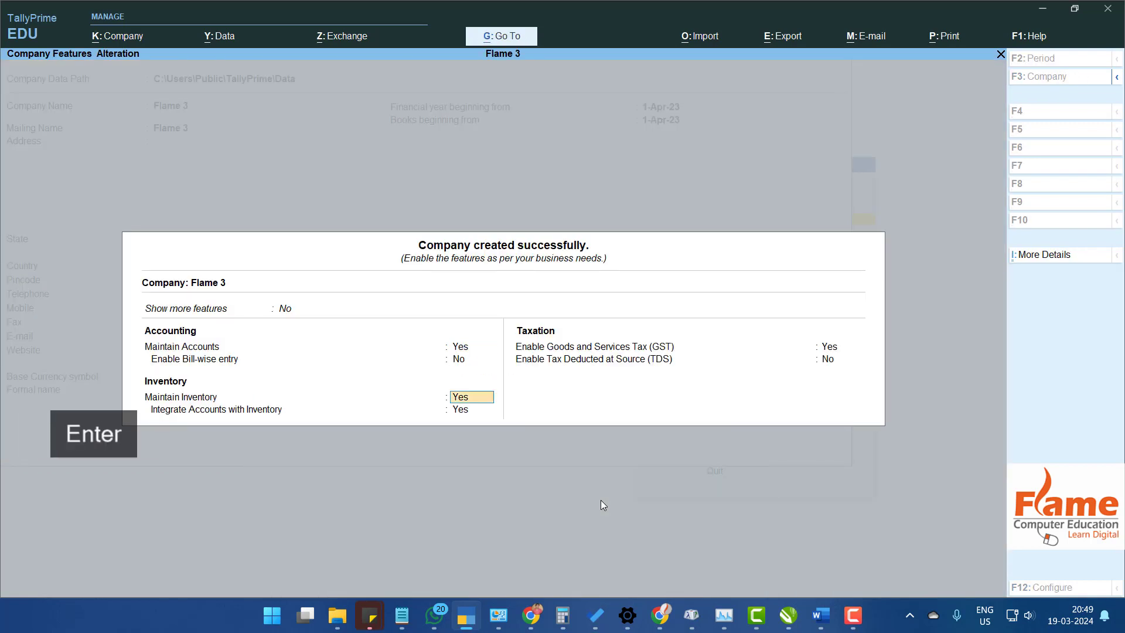
pyautogui.write('n')
pyautogui.press('Return')
pyautogui.write('n')
pyautogui.press('Return')
pyautogui.write('n')
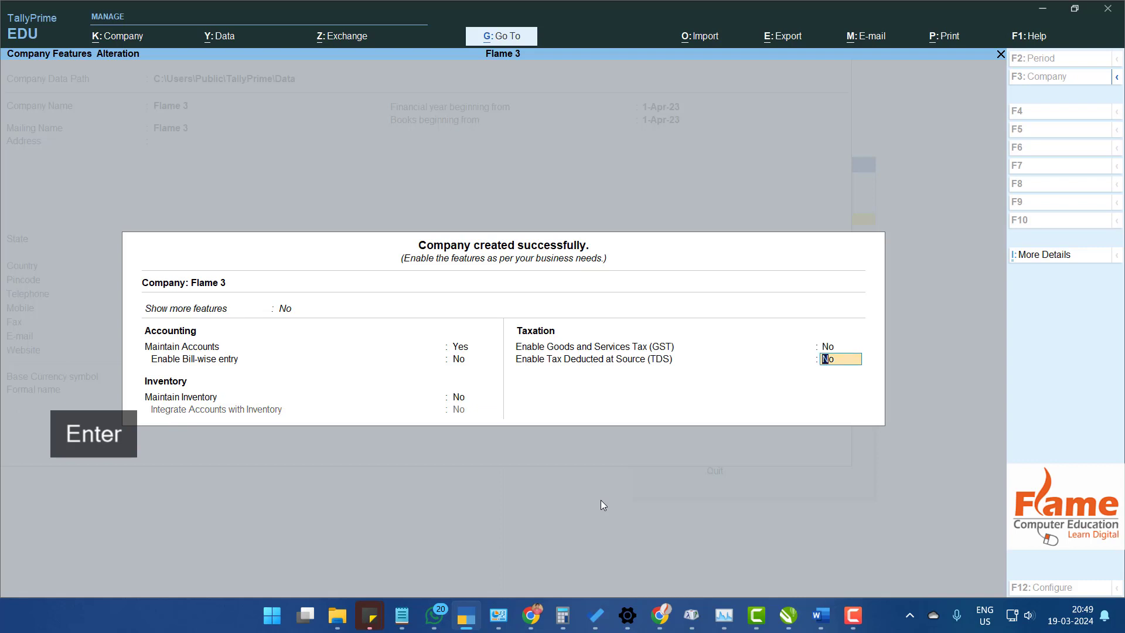
pyautogui.press('Return')
pyautogui.press('Return')
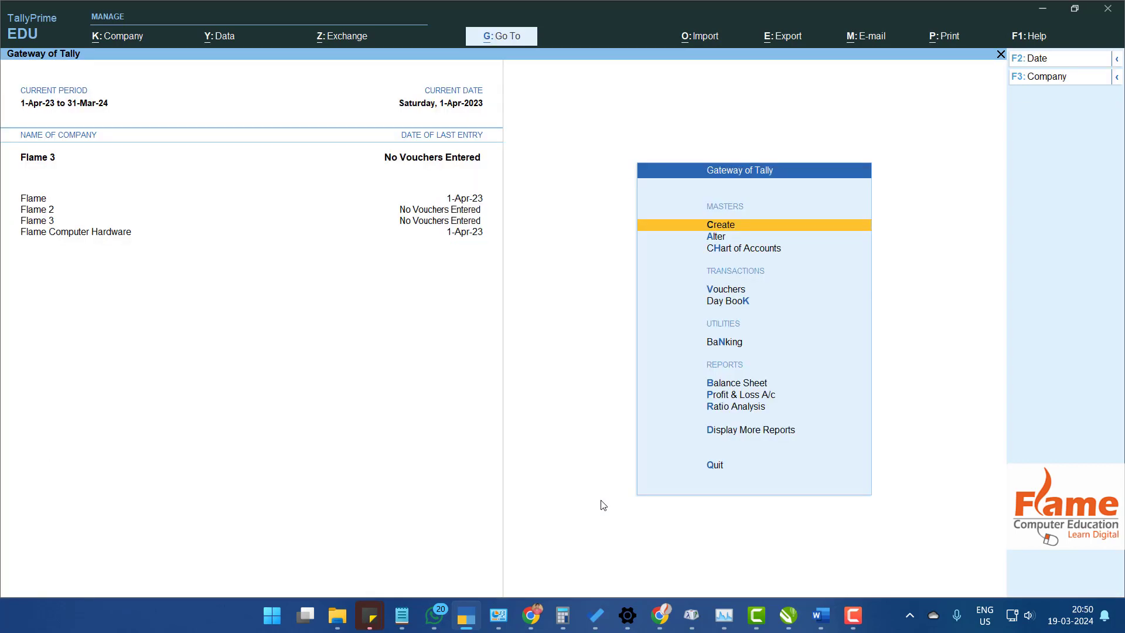
# - Start a new ledger with the customer's full name and place it under Sundry Debtors
pyautogui.press('Return')
pyautogui.press('Down')
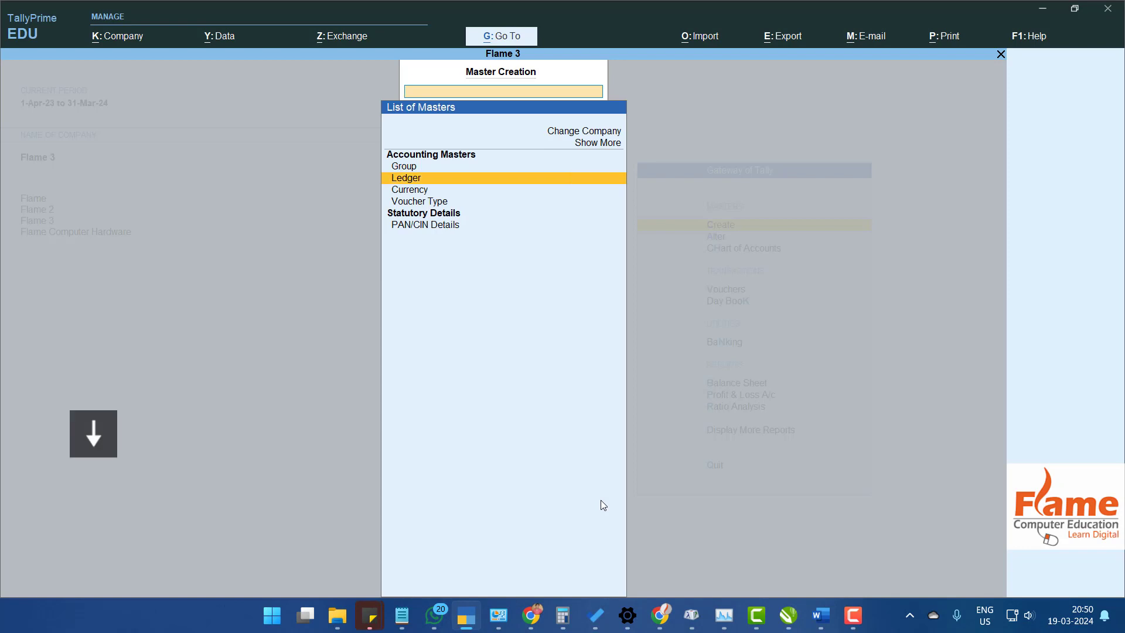
pyautogui.press('Return')
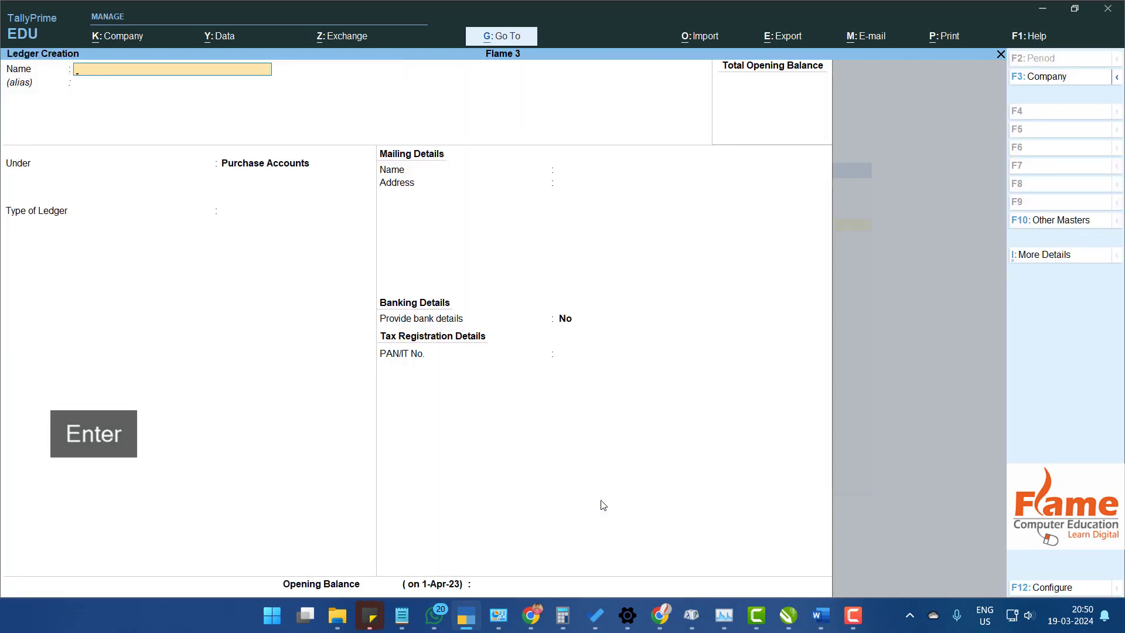
pyautogui.write('Adeep Kumar')
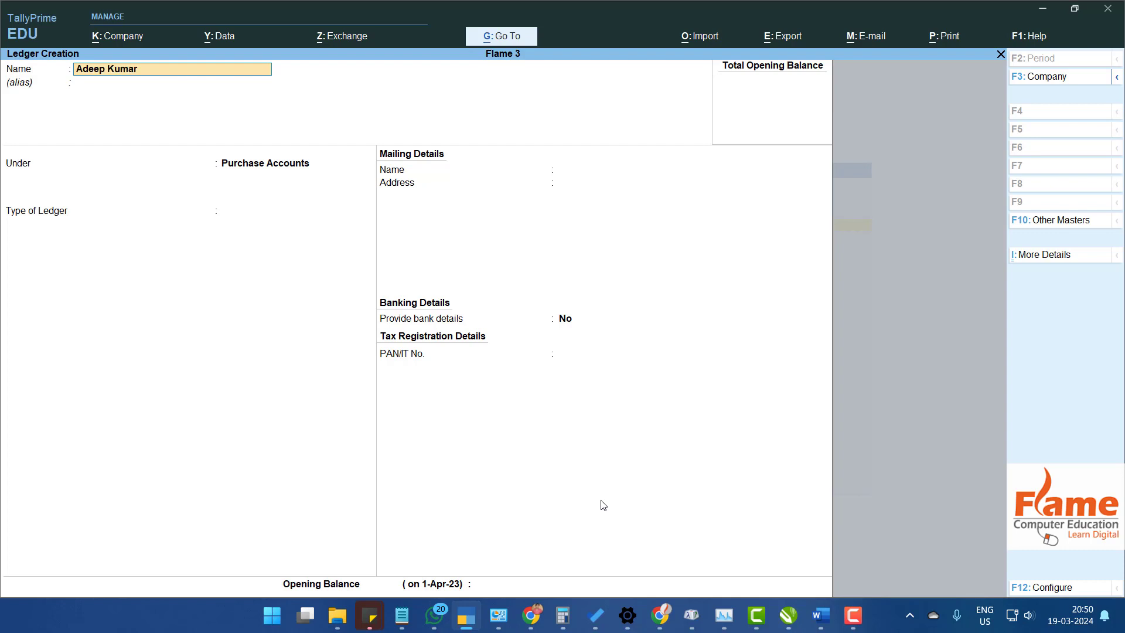
pyautogui.press('Return')
pyautogui.press('Return')
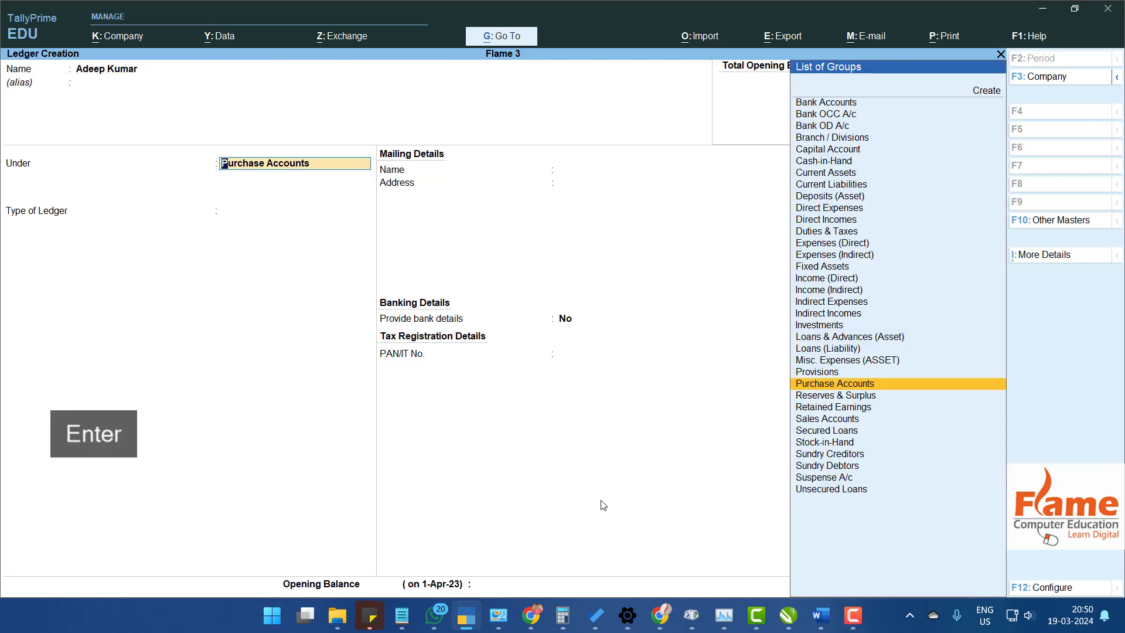
pyautogui.write('Sun')
pyautogui.press('Down')
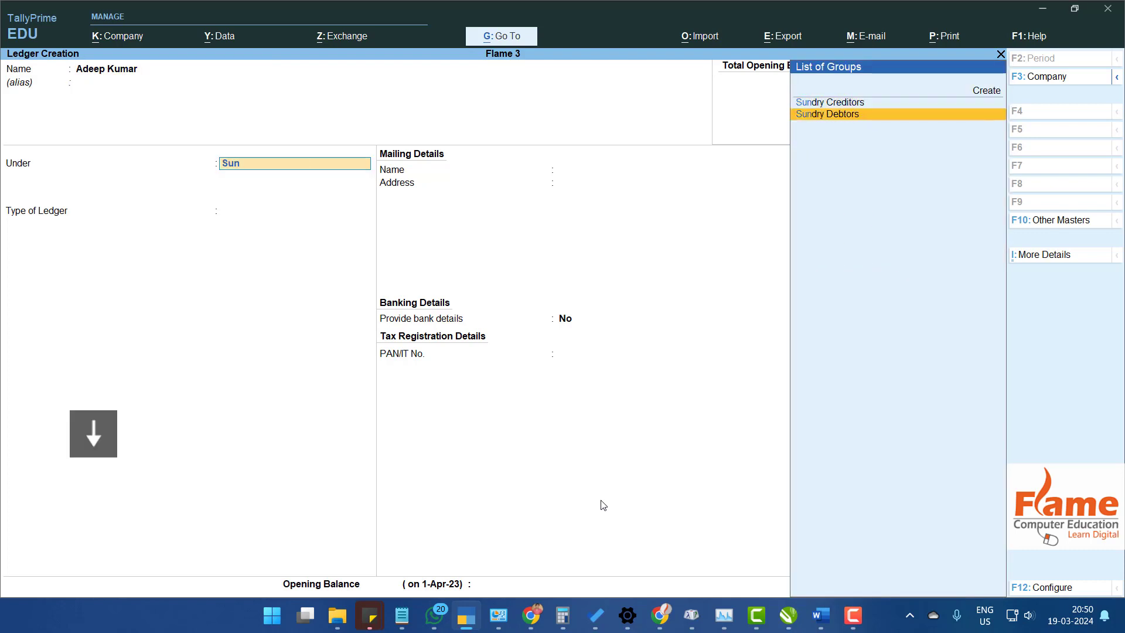
pyautogui.press('Return')
# - Save the customer's ledger with default mailing details, no bank details and a blank opening balance, and leave ledger creation
pyautogui.press('Return')
pyautogui.press('Return')
pyautogui.press('Return')
pyautogui.press('Return')
pyautogui.press('Return')
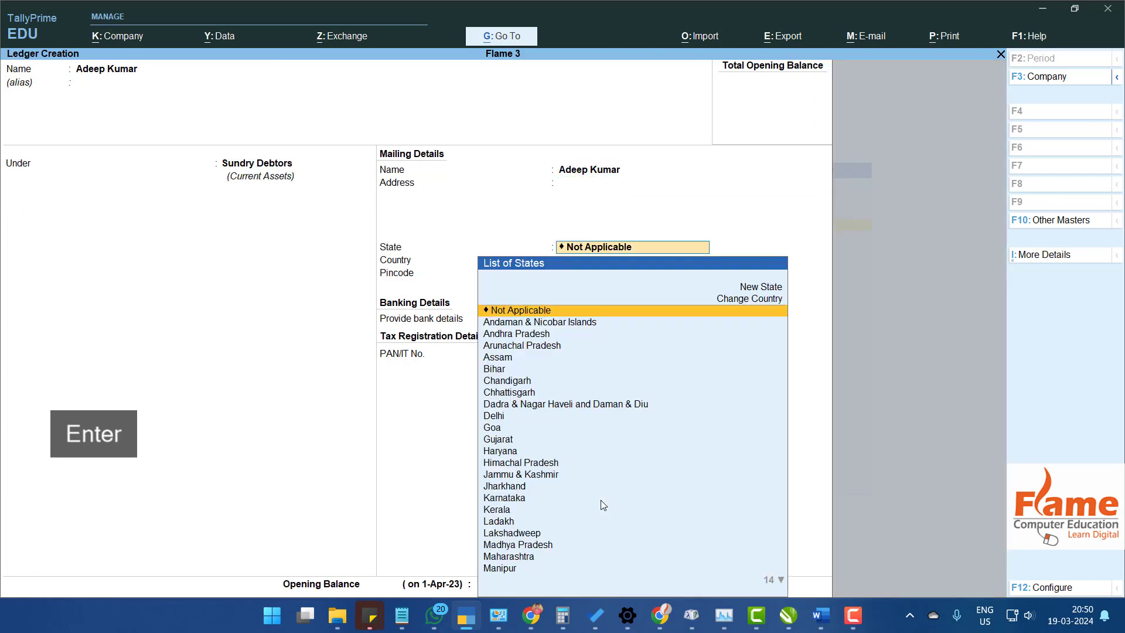
pyautogui.press('Return')
pyautogui.press('Return')
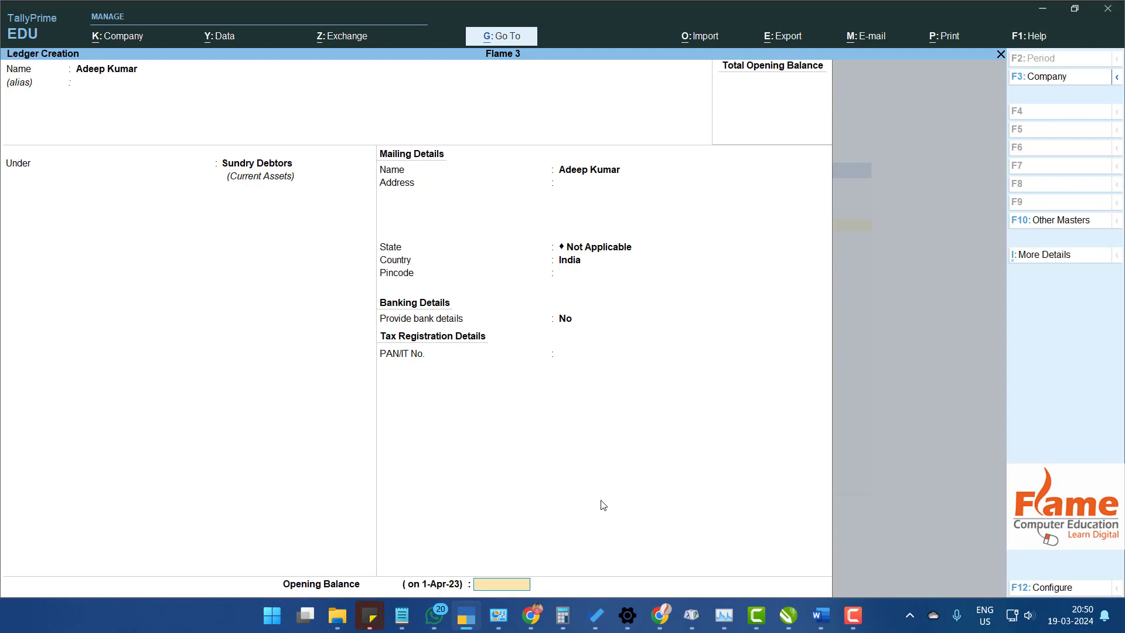
pyautogui.press('Return')
pyautogui.press('Return')
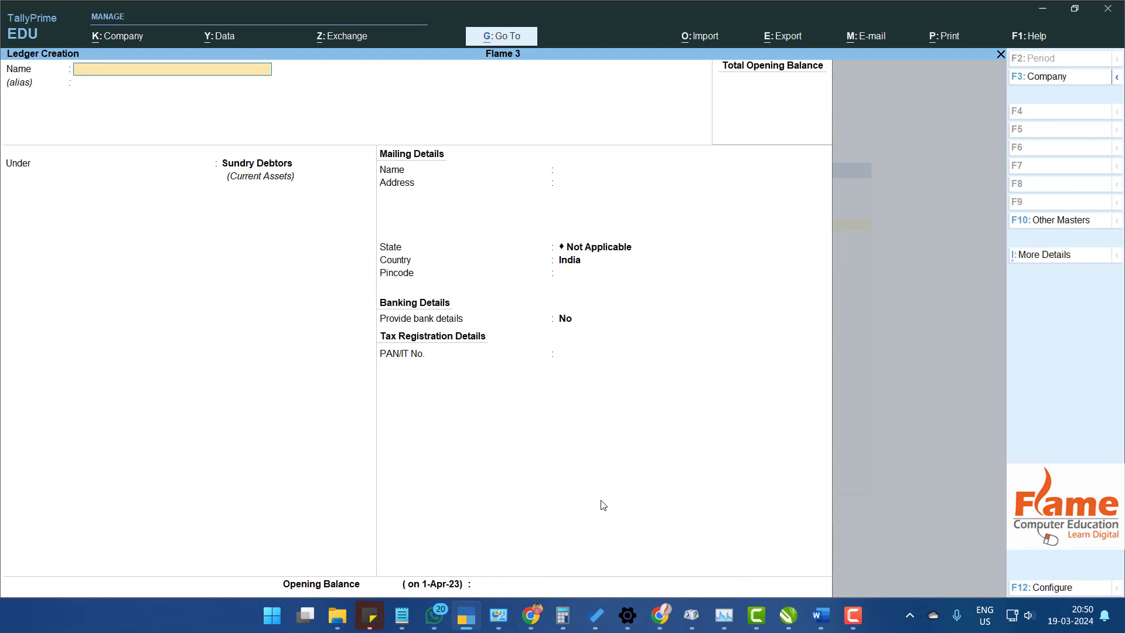
pyautogui.press('Escape')
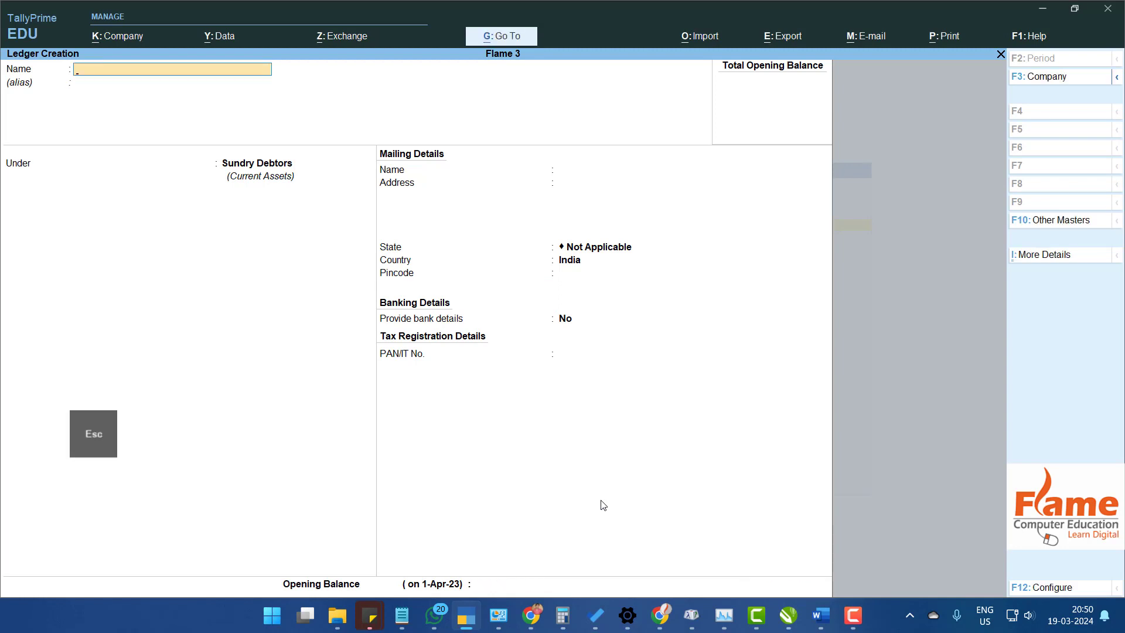
pyautogui.press('Escape')
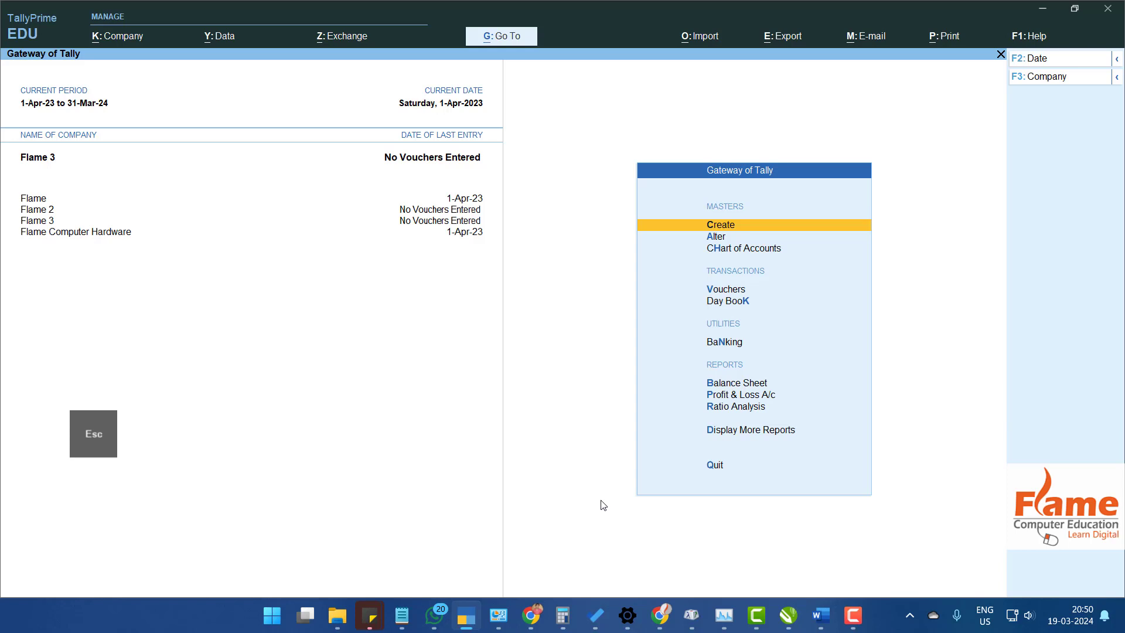
pyautogui.press('Escape')
pyautogui.press('Escape')
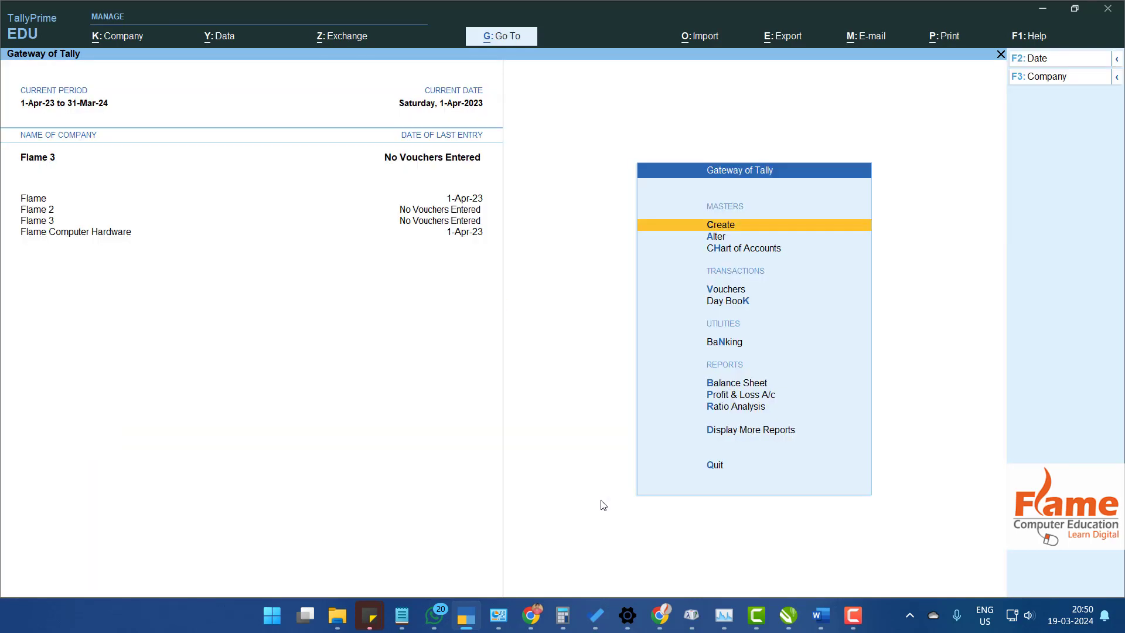
# - Examine the customer's ledger report in the account books for an opening balance, and return to the Gateway of Tally
pyautogui.press('Down')
pyautogui.press('Down')
pyautogui.press('Down')
pyautogui.press('Down')
pyautogui.press('Down')
pyautogui.press('Down')
pyautogui.press('Down')
pyautogui.press('Down')
pyautogui.press('Down')
pyautogui.press('Down')
pyautogui.press('Up')
pyautogui.press('Return')
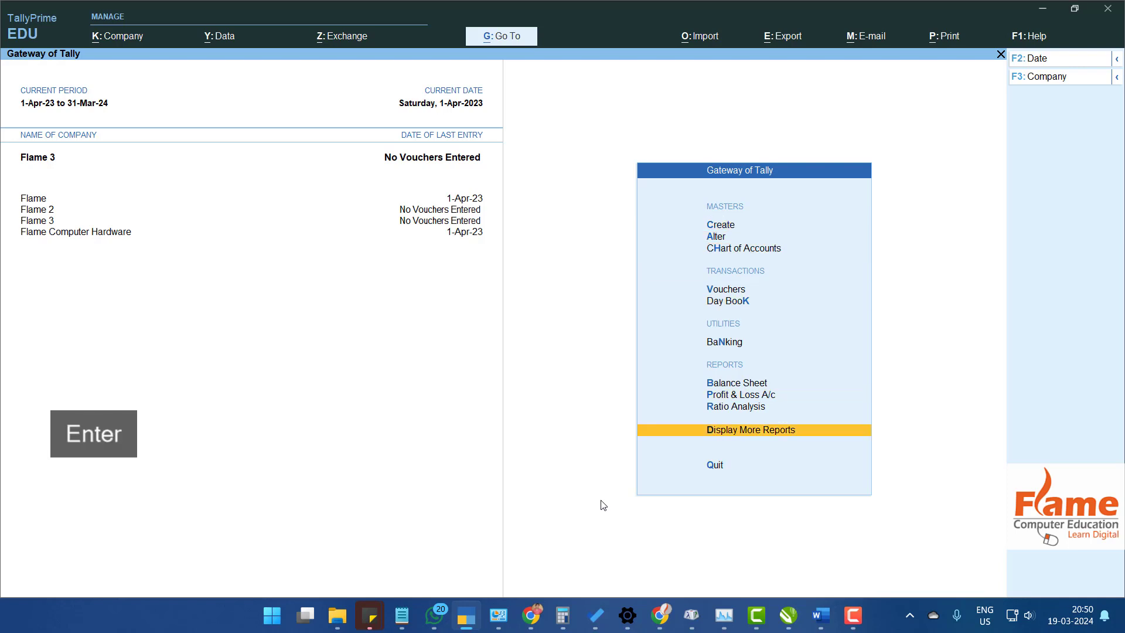
pyautogui.press('Down')
pyautogui.press('Down')
pyautogui.press('Down')
pyautogui.press('Down')
pyautogui.press('Return')
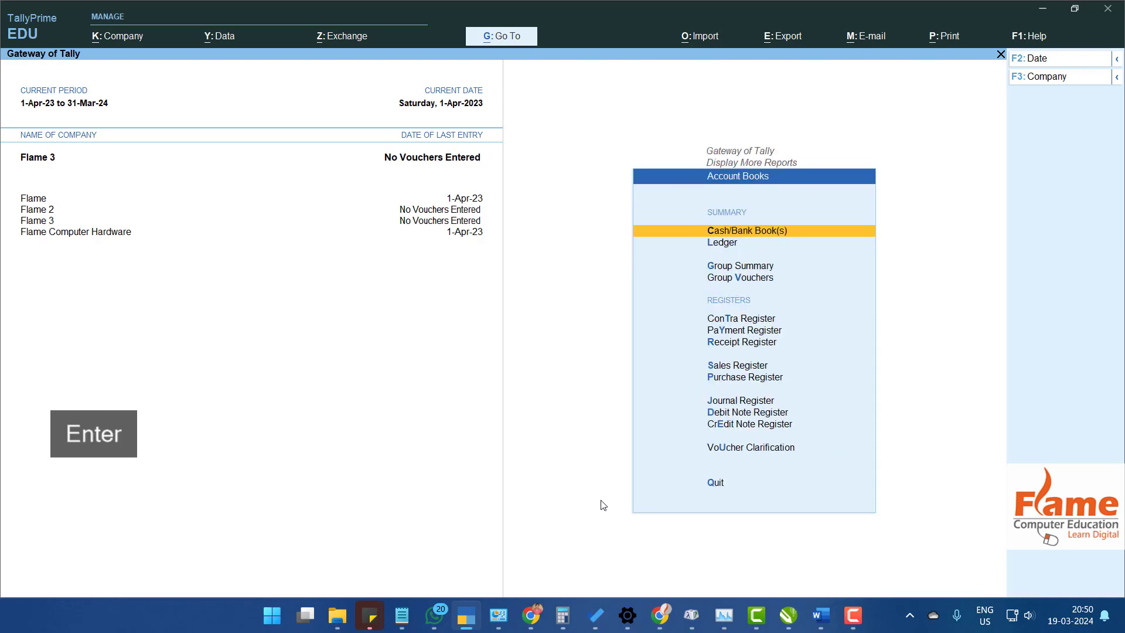
pyautogui.press('Down')
pyautogui.press('Return')
pyautogui.press('Return')
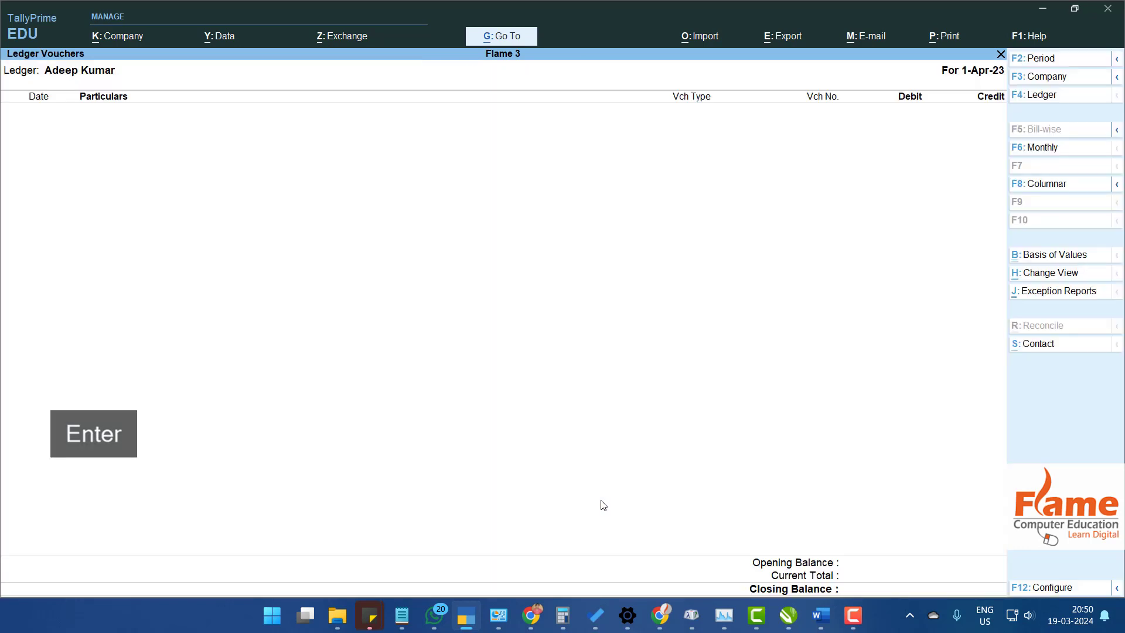
pyautogui.press('Escape')
pyautogui.press('Escape')
pyautogui.press('Escape')
pyautogui.press('Escape')
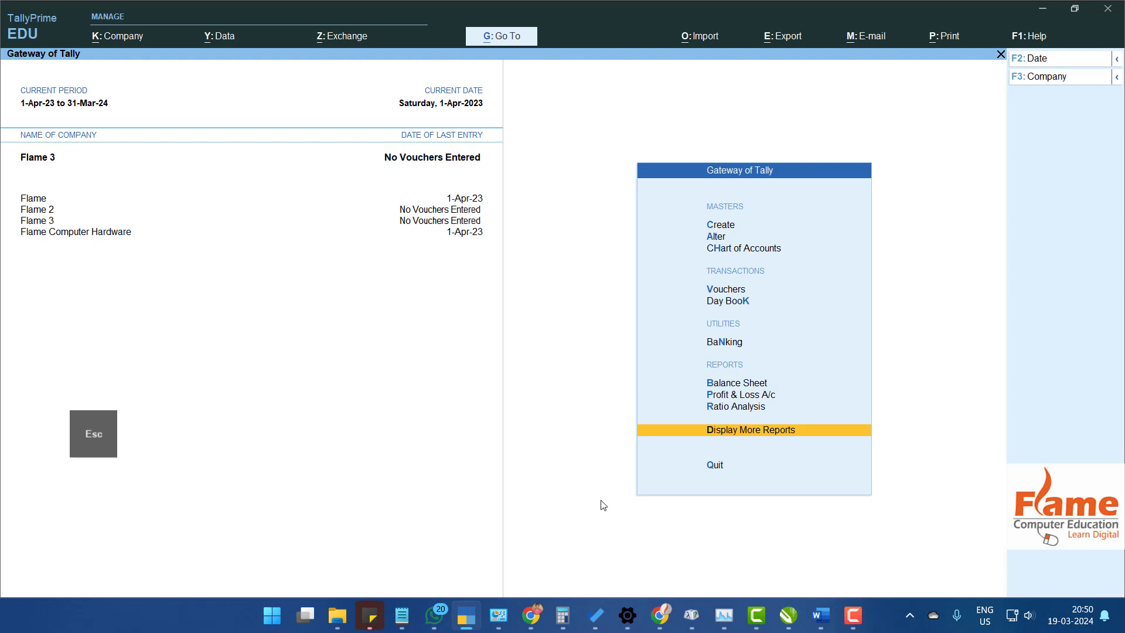
# - Open the customer's existing ledger under Sundry Debtors for alteration
pyautogui.press('Up')
pyautogui.press('Up')
pyautogui.press('Up')
pyautogui.press('Up')
pyautogui.press('Up')
pyautogui.press('Up')
pyautogui.press('Up')
pyautogui.press('Up')
pyautogui.press('Up')
pyautogui.press('Up')
pyautogui.press('Up')
pyautogui.press('Down')
pyautogui.press('Down')
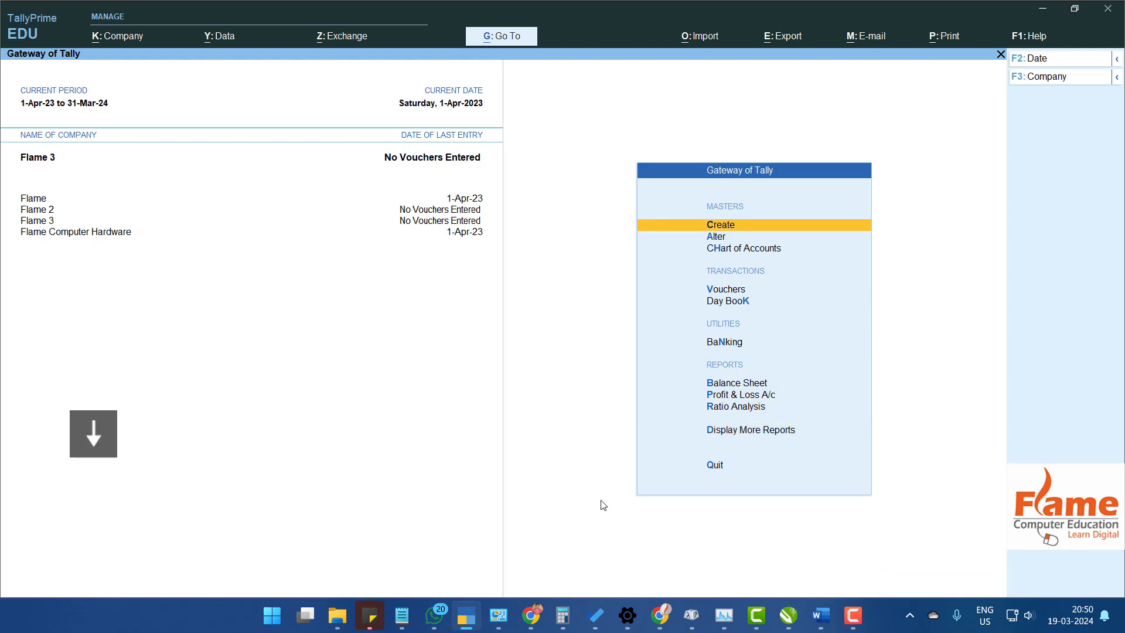
pyautogui.press('Down')
pyautogui.press('Return')
pyautogui.press('Down')
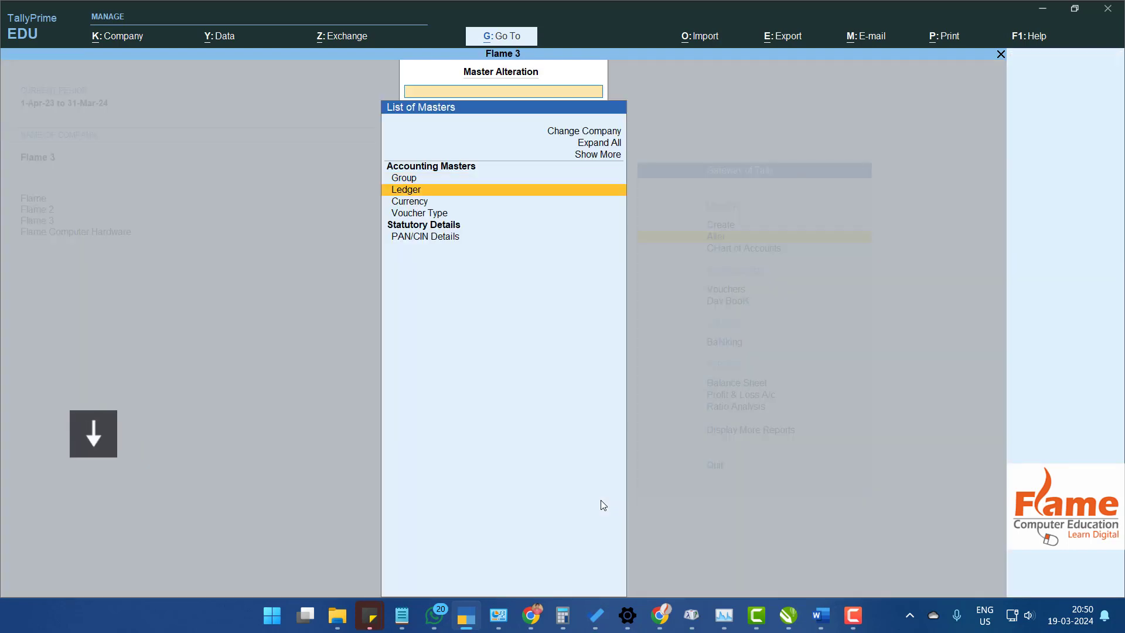
pyautogui.press('Return')
pyautogui.press('Down')
pyautogui.press('Up')
pyautogui.press('Return')
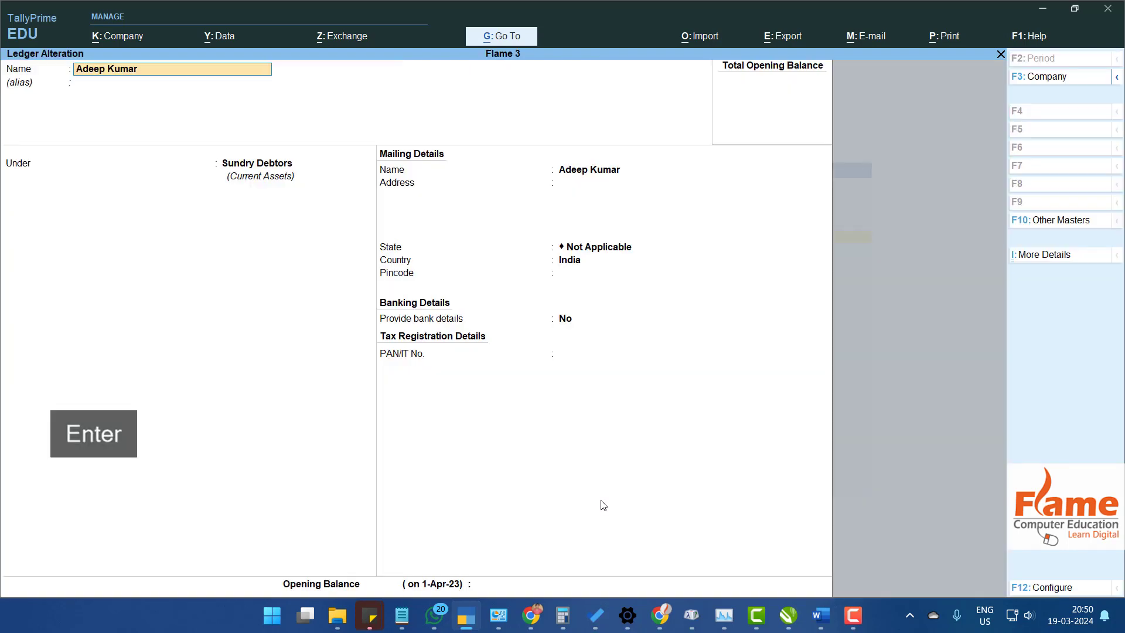
# - Set the customer ledger's opening balance to 1,500, save the alteration and return to the Gateway of Tally
pyautogui.press('Down')
pyautogui.press('Return')
pyautogui.press('Return')
pyautogui.press('Return')
pyautogui.press('Return')
pyautogui.press('Return')
pyautogui.press('Return')
pyautogui.press('Return')
pyautogui.press('Return')
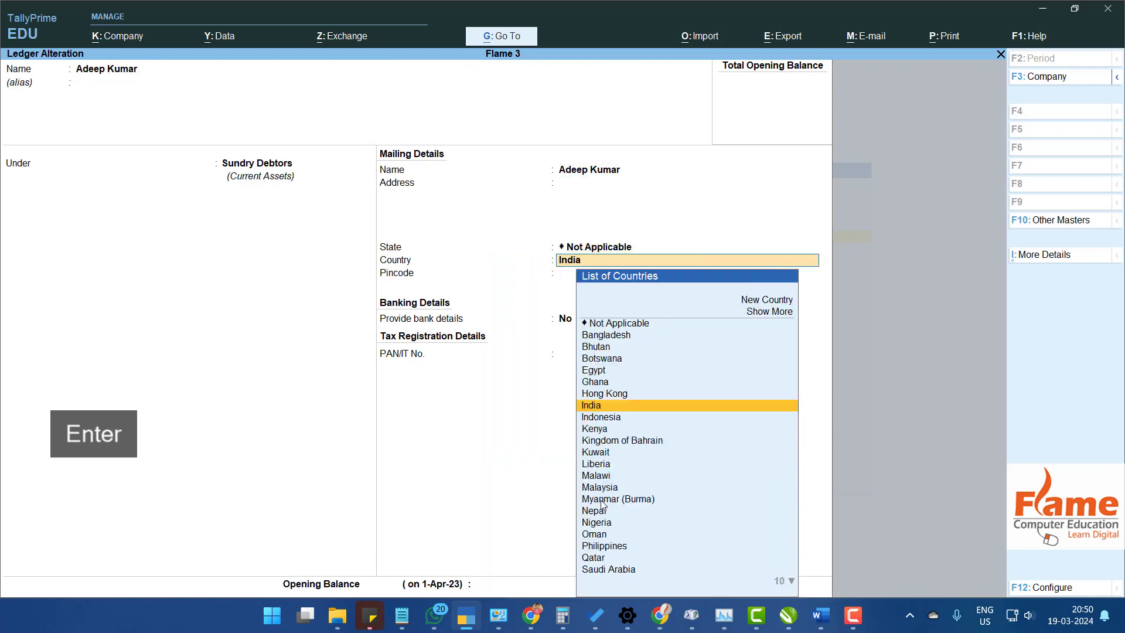
pyautogui.press('Return')
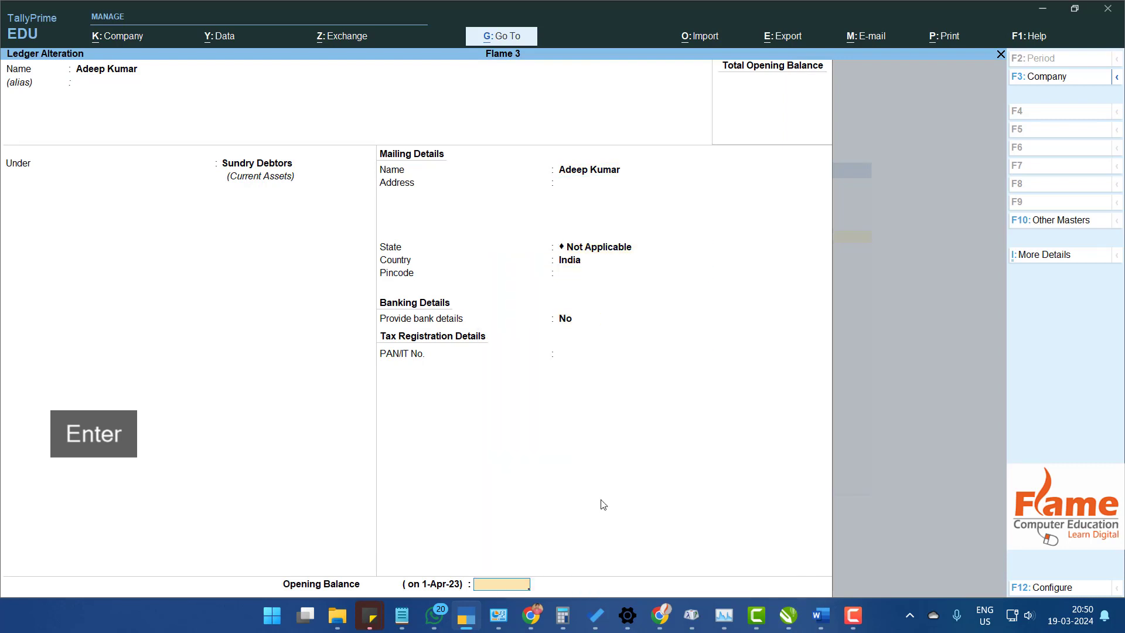
pyautogui.write('1,500')
pyautogui.press('Return')
pyautogui.press('Return')
pyautogui.press('Return')
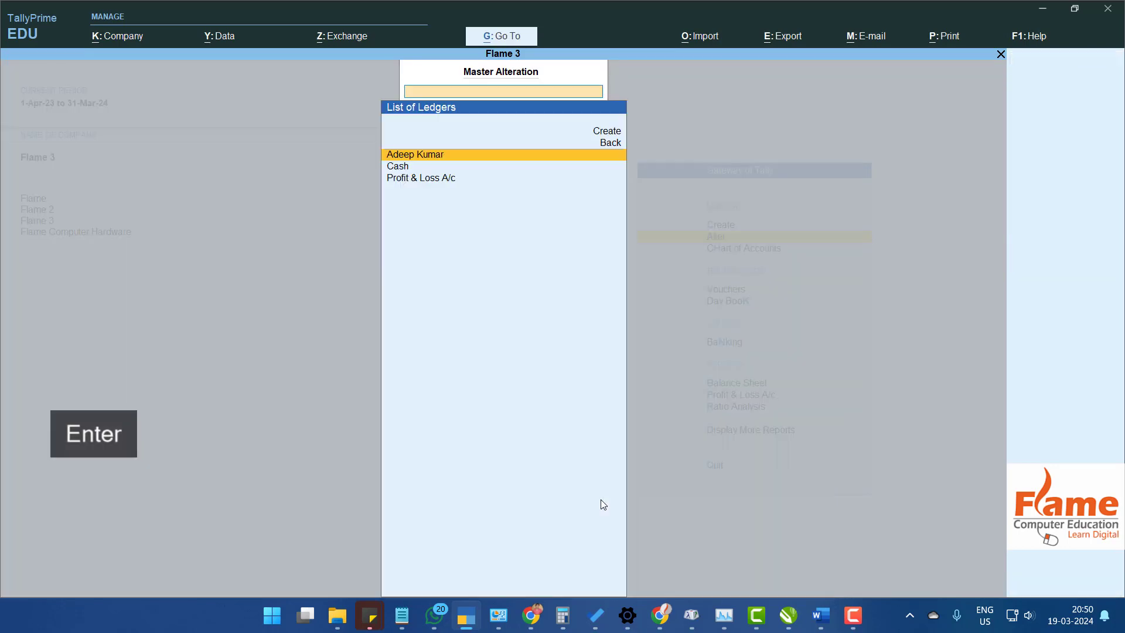
pyautogui.press('Escape')
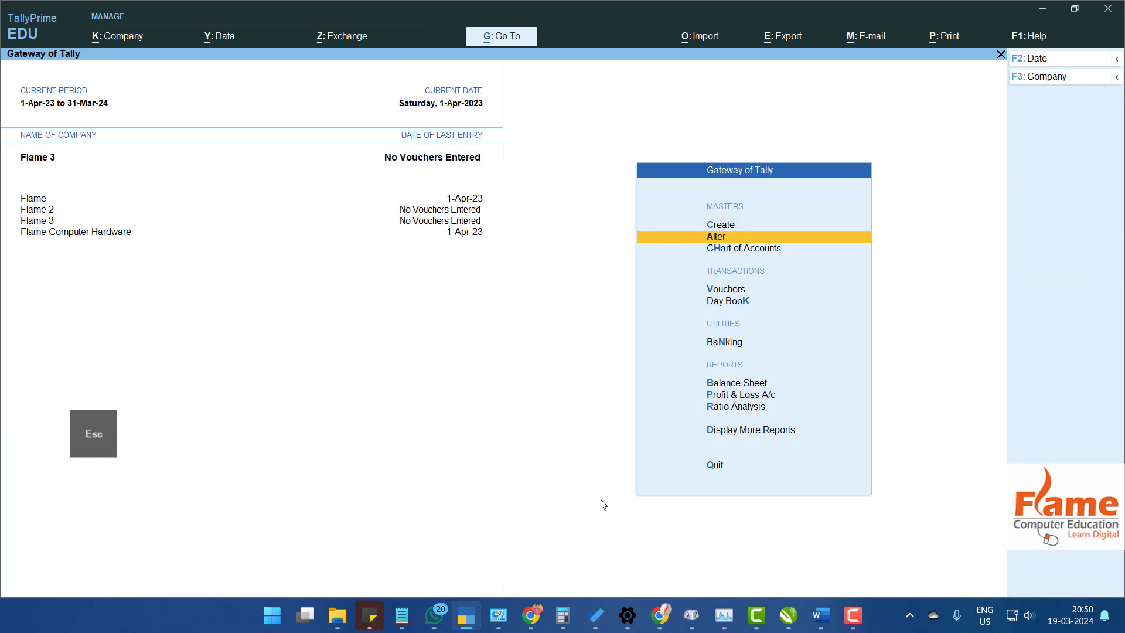
# - Start another ledger with the supplier's name and place it under Sundry Creditors
pyautogui.press('Up')
pyautogui.press('Return')
pyautogui.press('Down')
pyautogui.press('Return')
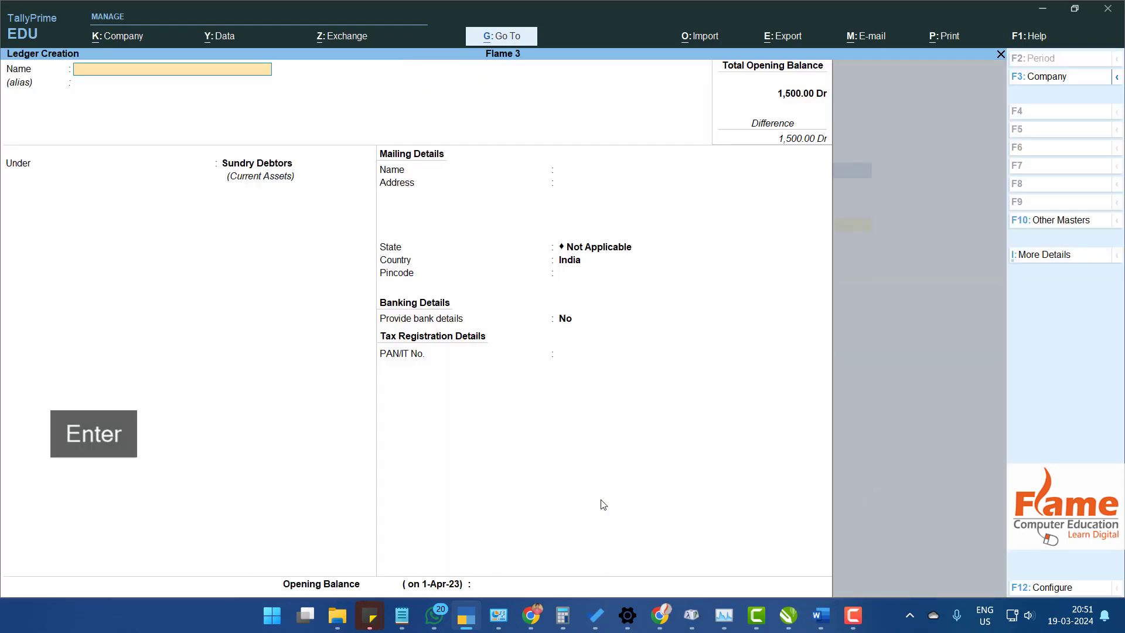
pyautogui.write('Santosh Ji')
pyautogui.press('Return')
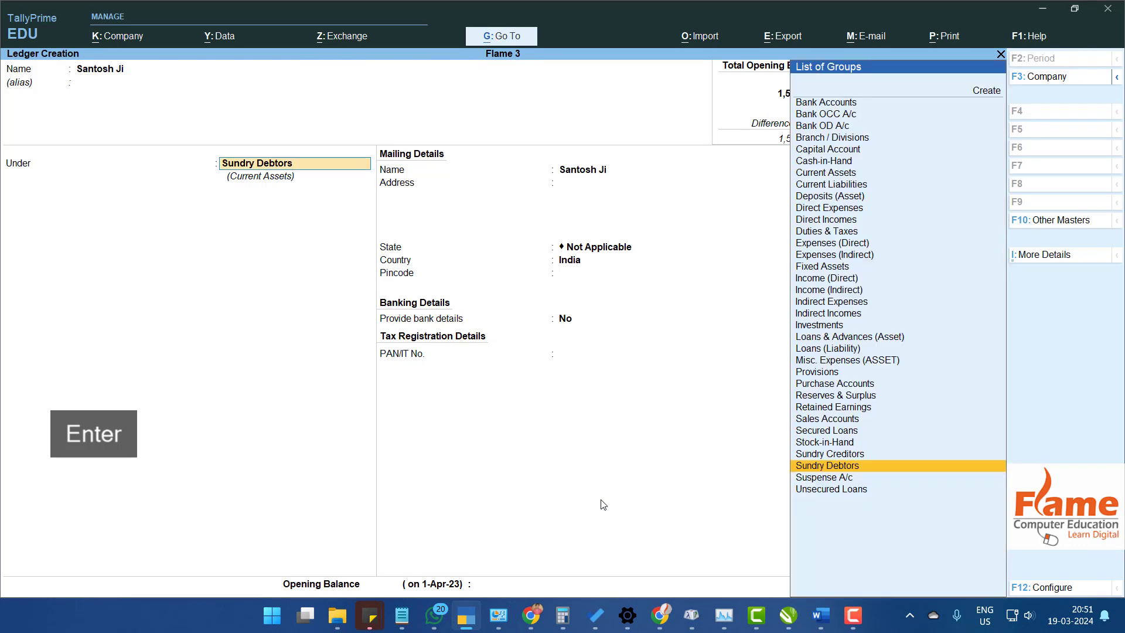
pyautogui.press('Return')
pyautogui.press('BackSpace')
pyautogui.press('BackSpace')
pyautogui.press('BackSpace')
pyautogui.press('BackSpace')
pyautogui.press('BackSpace')
pyautogui.press('BackSpace')
pyautogui.press('BackSpace')
pyautogui.press('BackSpace')
pyautogui.press('BackSpace')
pyautogui.press('BackSpace')
pyautogui.press('BackSpace')
pyautogui.press('BackSpace')
pyautogui.press('Down')
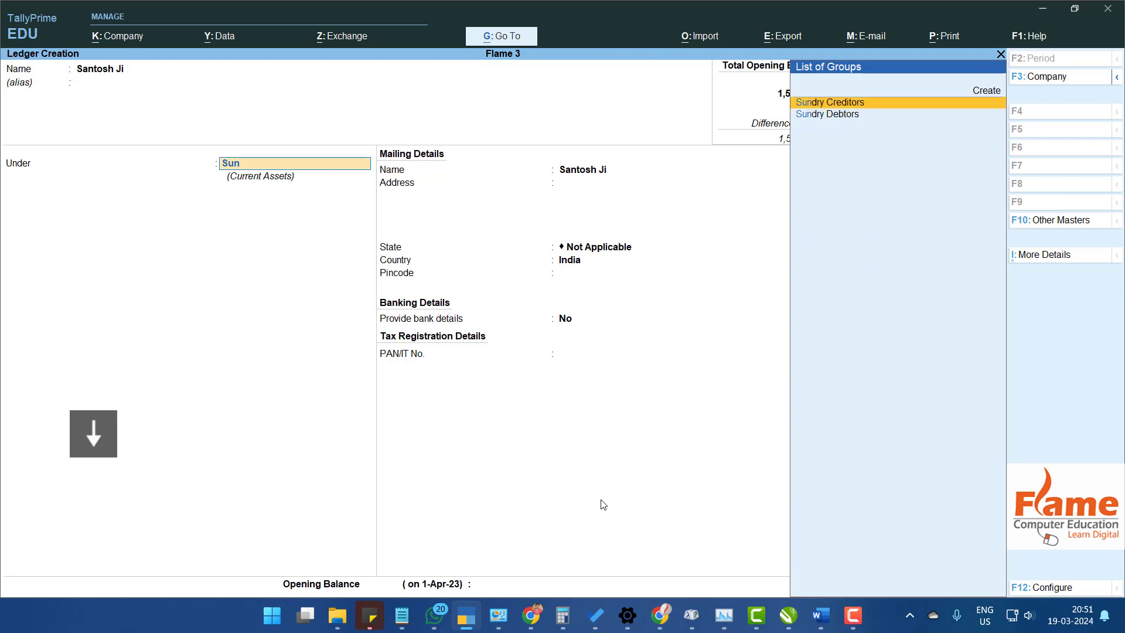
pyautogui.press('Return')
# - Set the supplier ledger's opening balance to 1,000 Cr, save the ledger and return to the Gateway of Tally
pyautogui.press('Return')
pyautogui.press('Return')
pyautogui.press('Return')
pyautogui.press('Return')
pyautogui.press('Return')
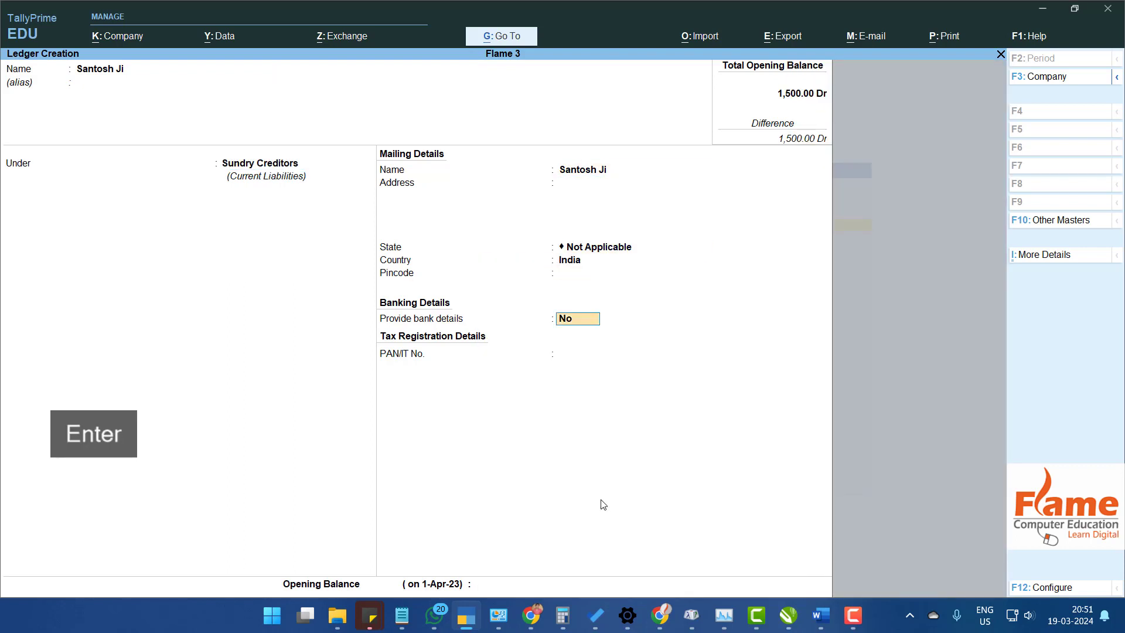
pyautogui.press('Return')
pyautogui.press('Return')
pyautogui.write('1000')
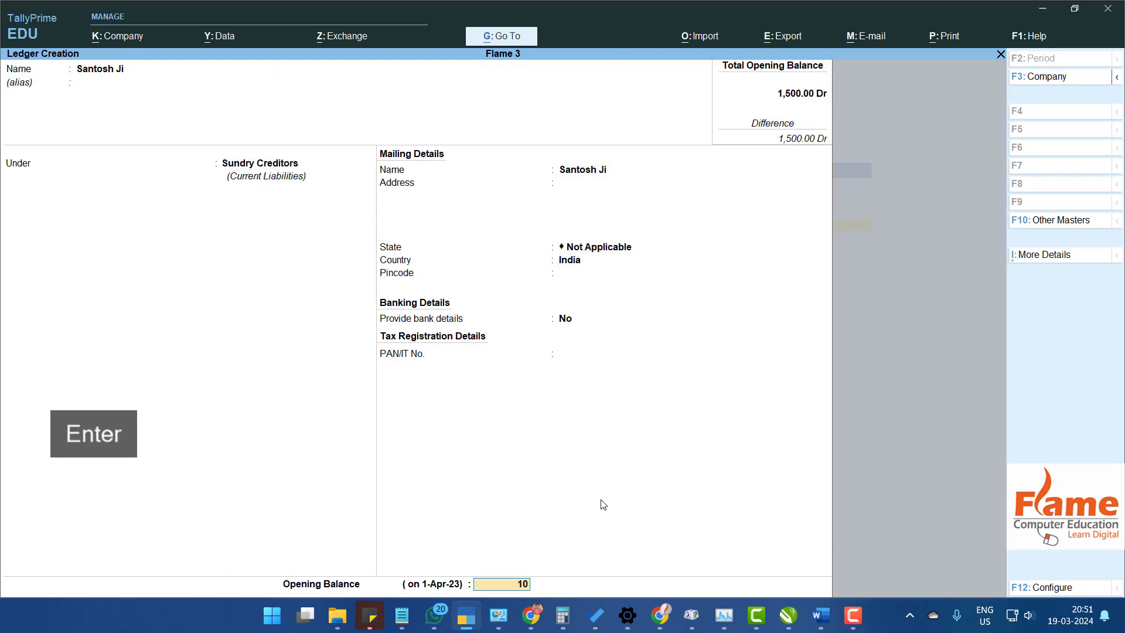
pyautogui.press('Return')
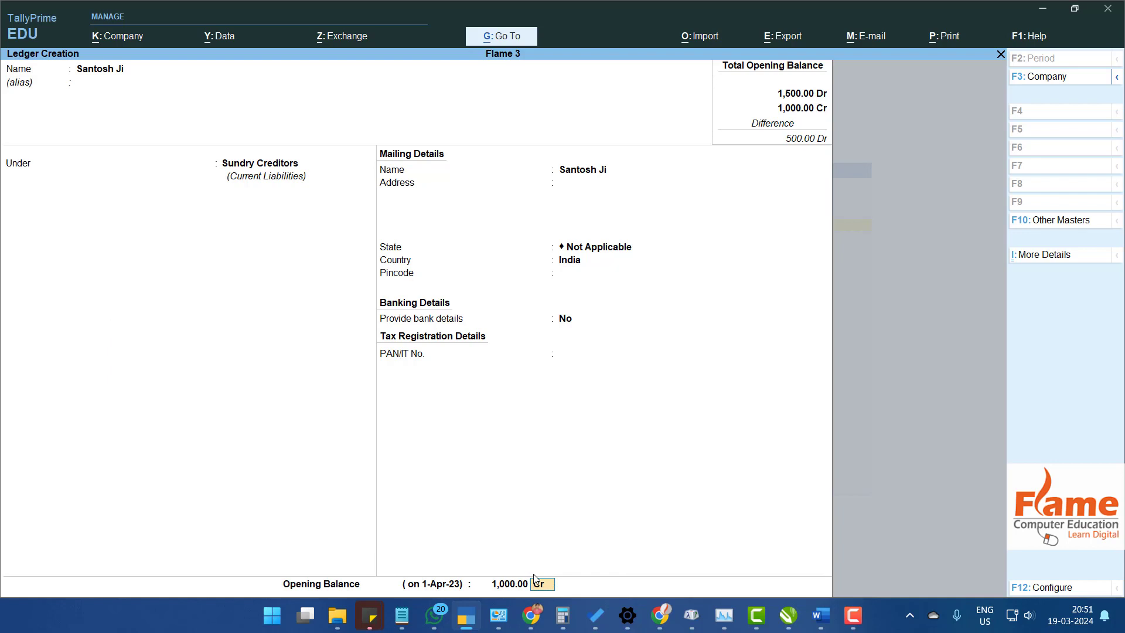
pyautogui.hotkey('ctrl', 'a')
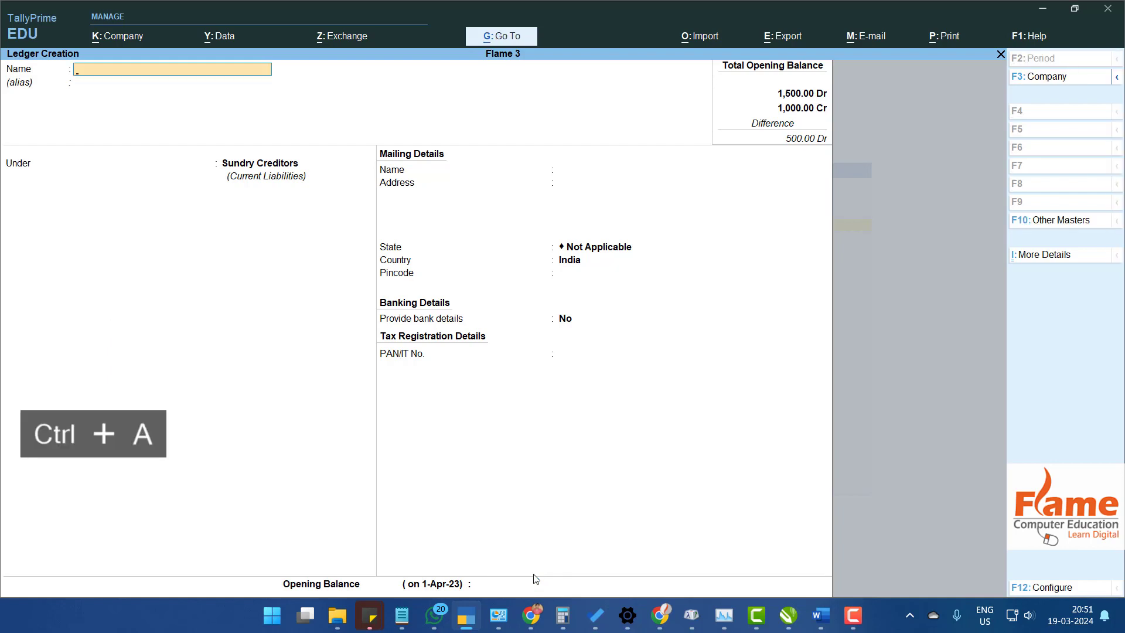
pyautogui.press('Escape')
pyautogui.press('Escape')
# - Examine the customer's ledger report in the account books to check which side its opening balance is on
pyautogui.press('Up')
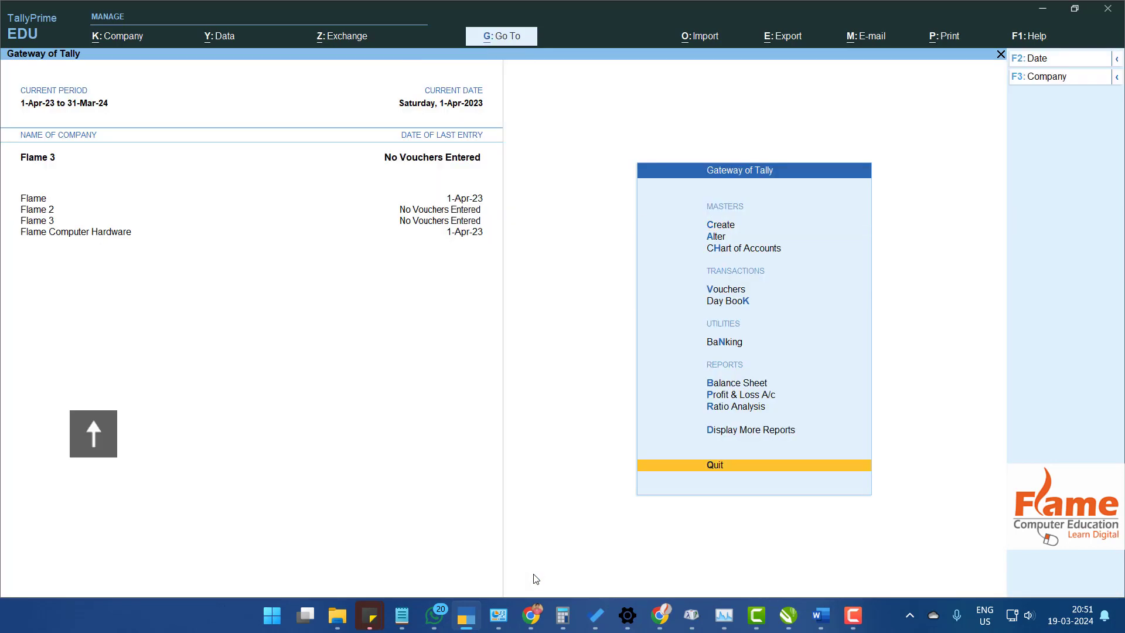
pyautogui.press('Up')
pyautogui.press('Return')
pyautogui.press('Down')
pyautogui.press('Down')
pyautogui.press('Down')
pyautogui.press('Down')
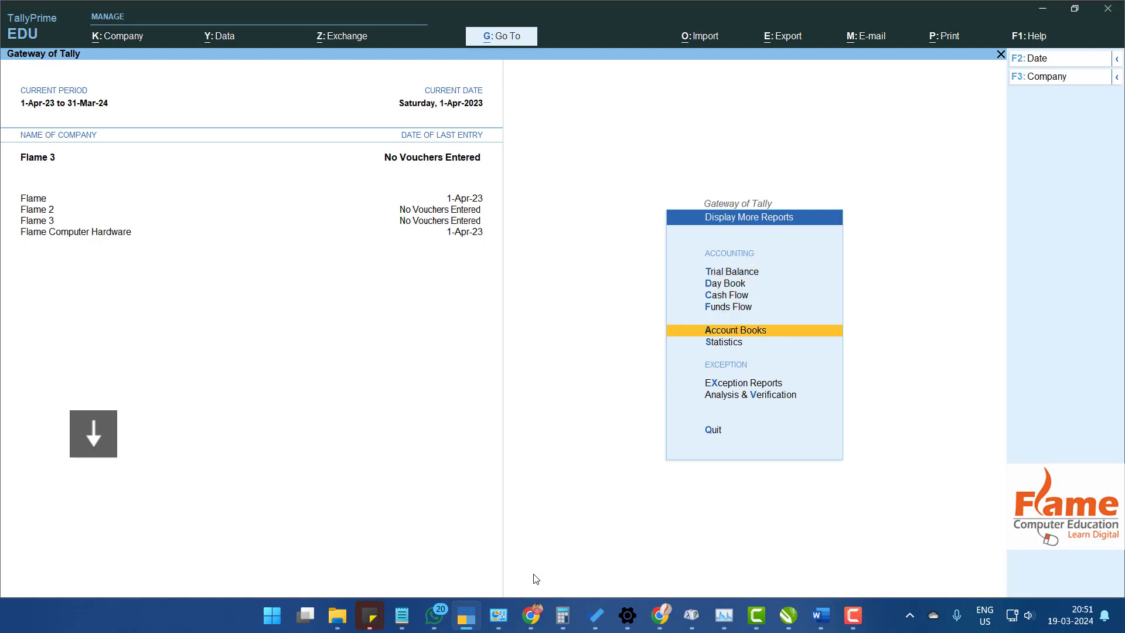
pyautogui.press('Return')
pyautogui.press('Return')
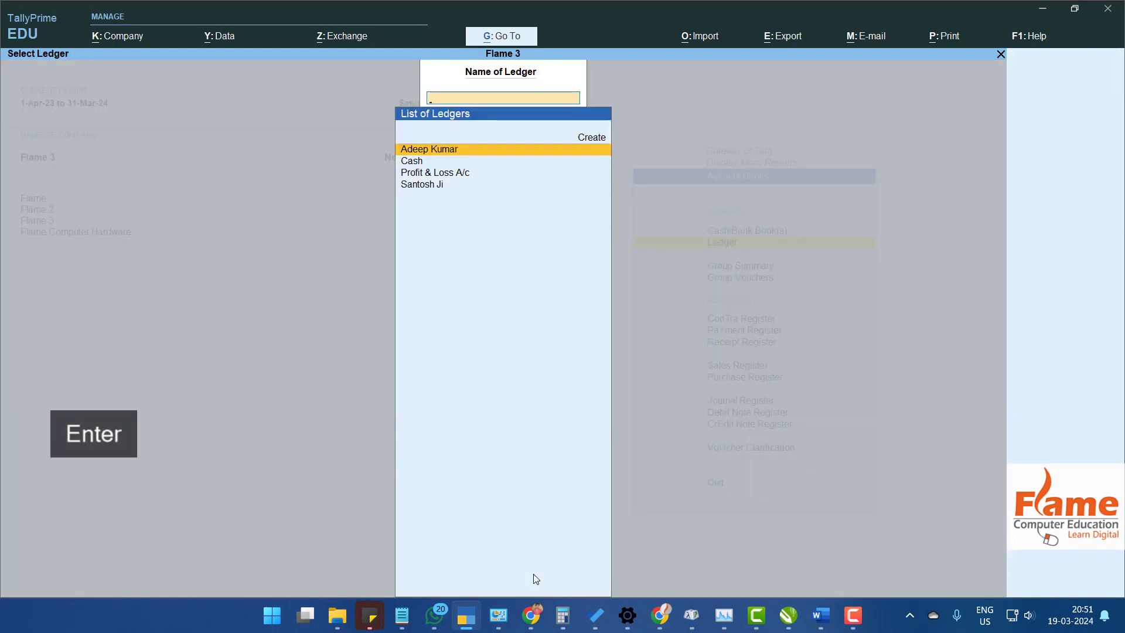
pyautogui.press('Return')
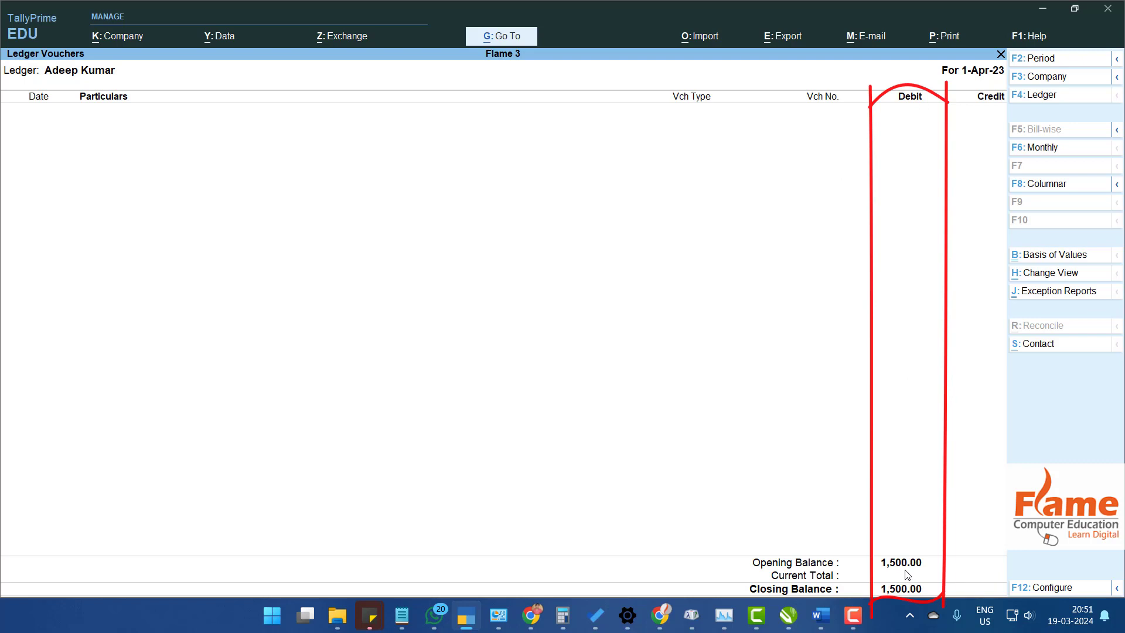
# - Examine the supplier's ledger report for its opening balance, and return to the Gateway of Tally
pyautogui.press('Escape')
pyautogui.press('Down')
pyautogui.press('Down')
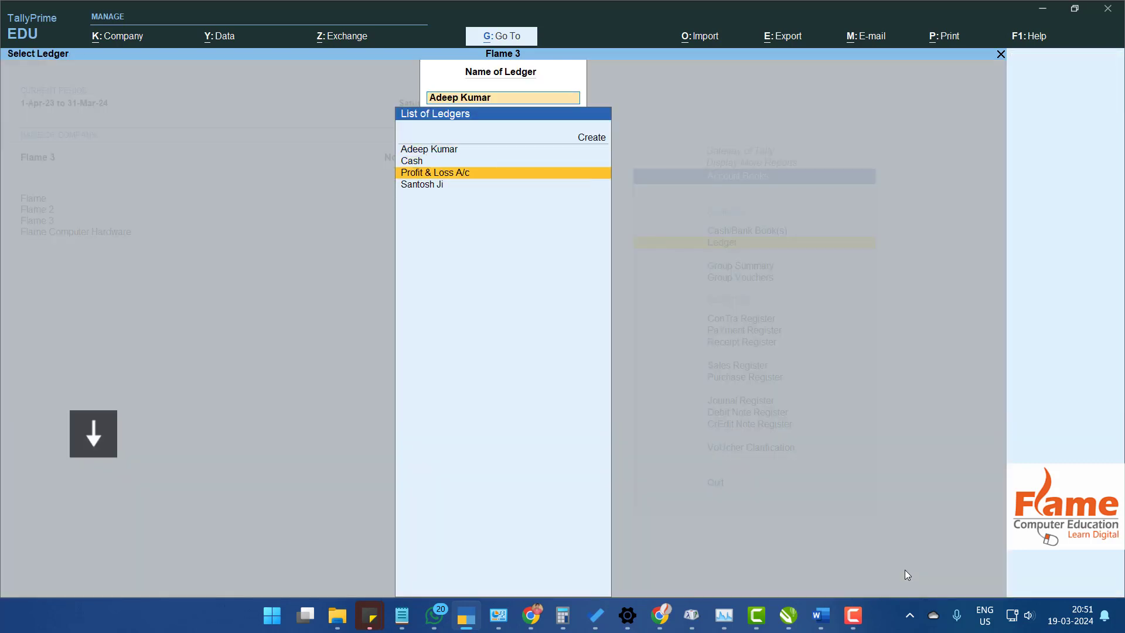
pyautogui.press('Down')
pyautogui.press('Return')
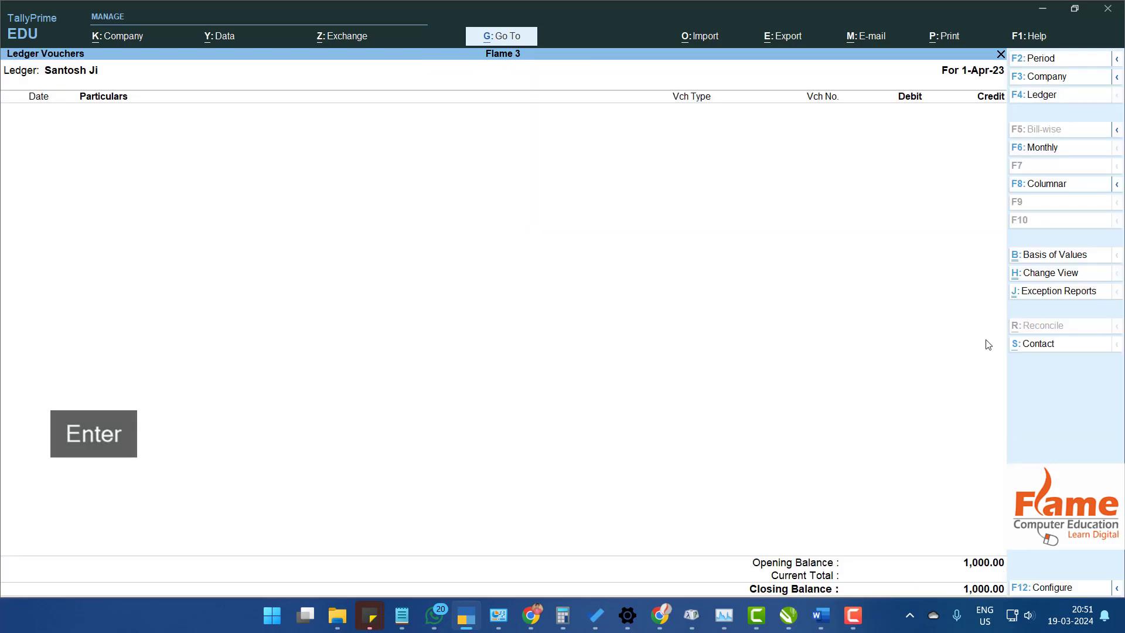
pyautogui.moveTo(948, 87)
pyautogui.mouseDown()
pyautogui.moveTo(948, 492)
pyautogui.moveTo(1022, 82)
pyautogui.mouseUp()
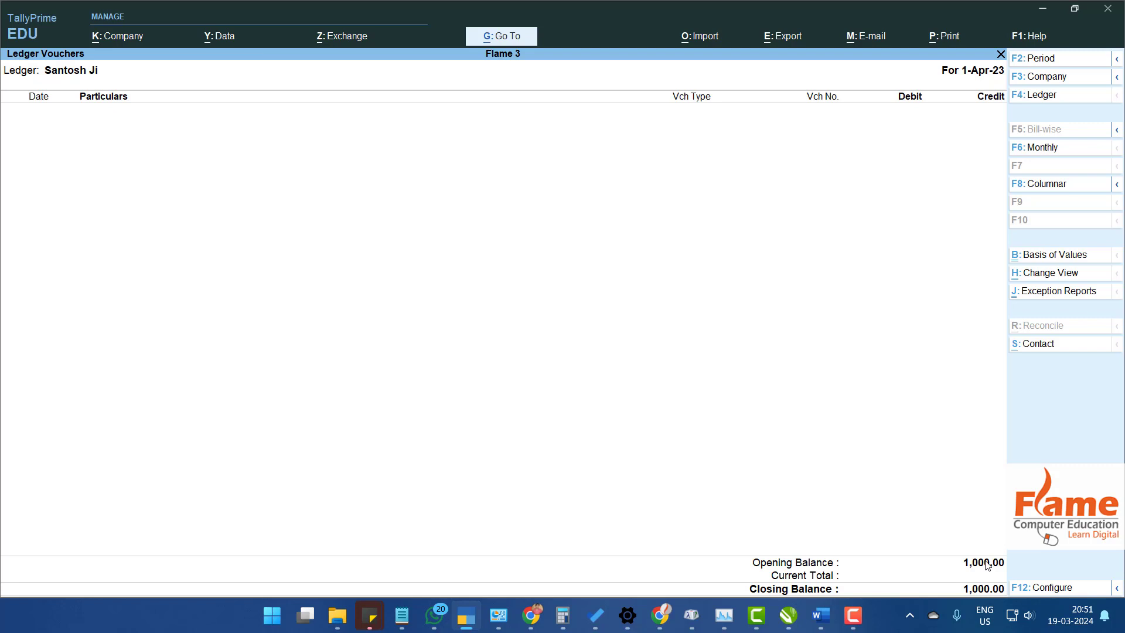
pyautogui.press('Escape')
pyautogui.press('Escape')
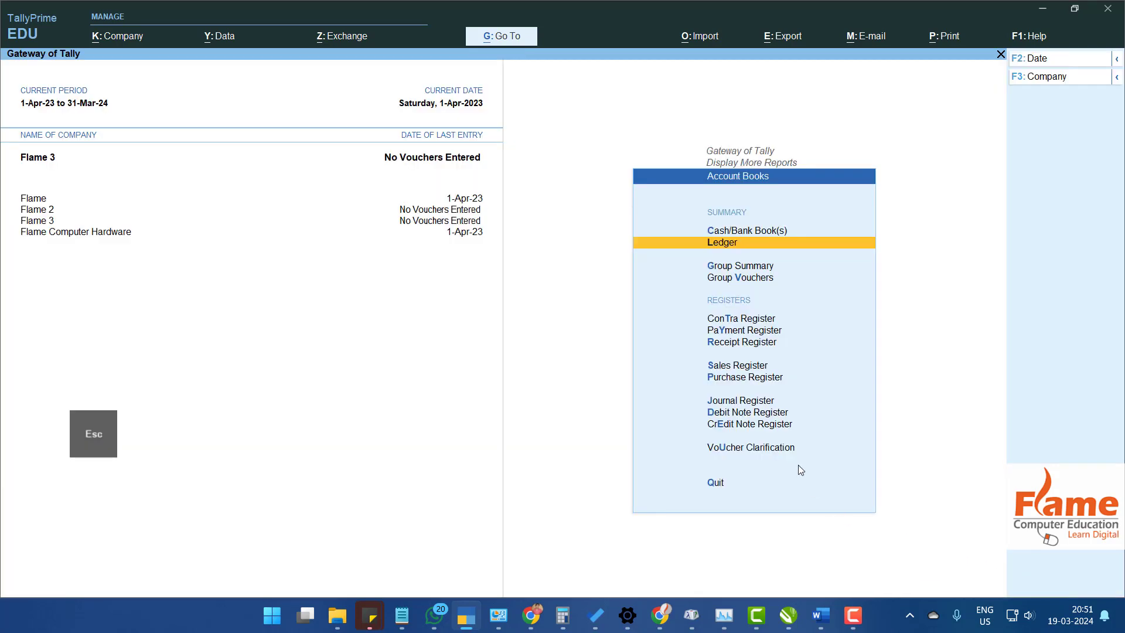
pyautogui.press('Escape')
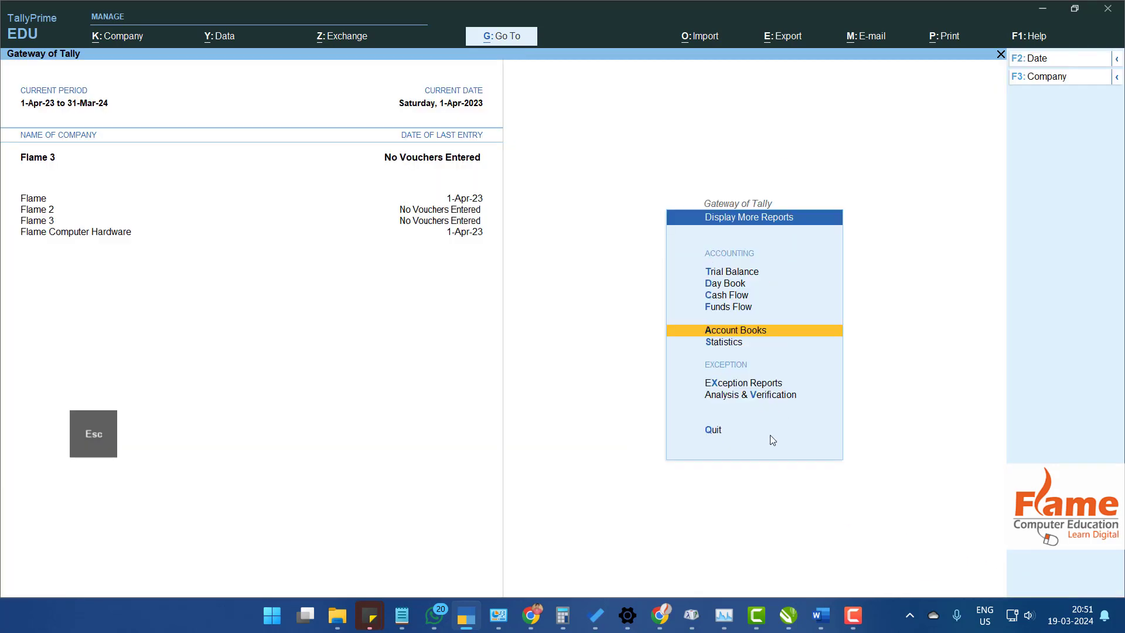
pyautogui.press('Escape')
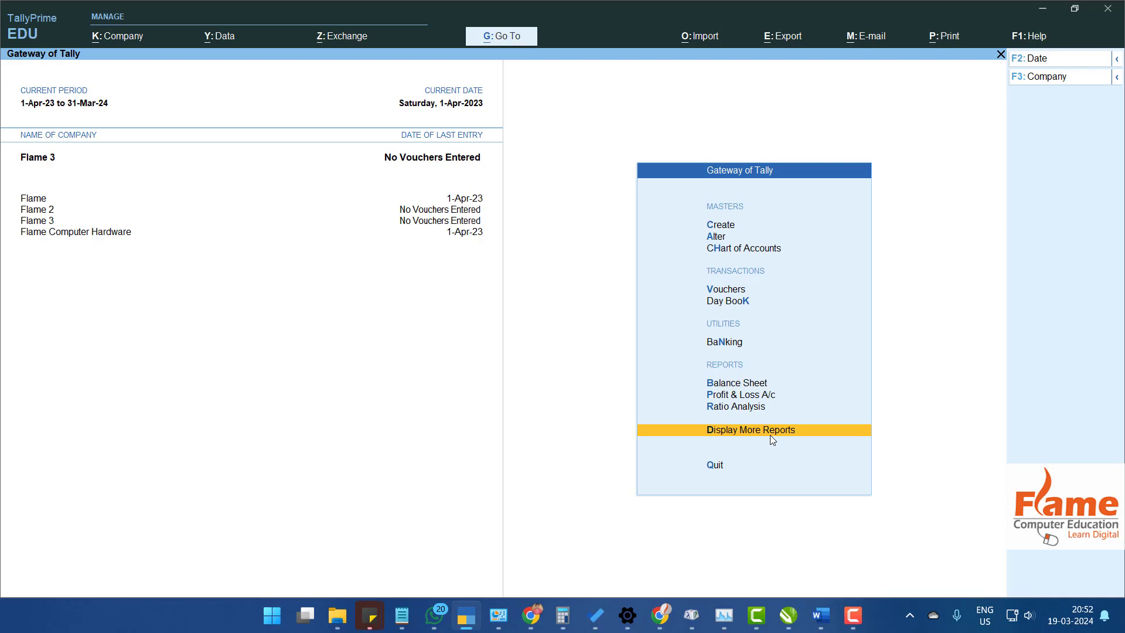
# - Start creating a new ledger named Surender Stationary
pyautogui.press('Up')
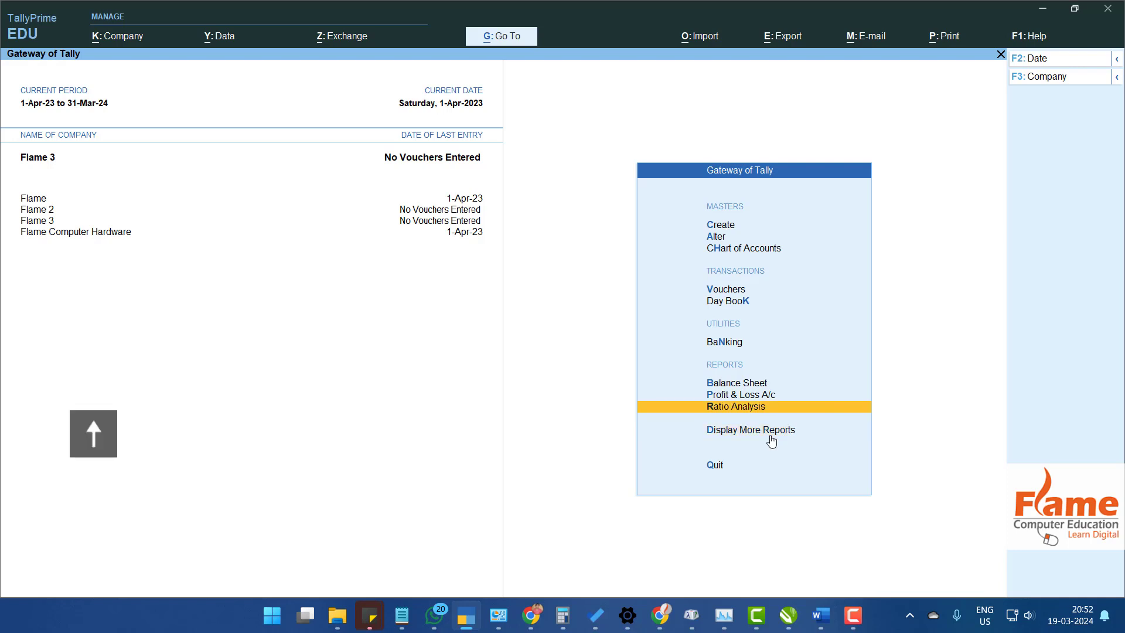
pyautogui.press('Up')
pyautogui.press('Up')
pyautogui.press('Up')
pyautogui.press('Up')
pyautogui.press('Up')
pyautogui.press('Up')
pyautogui.press('Up')
pyautogui.press('Up')
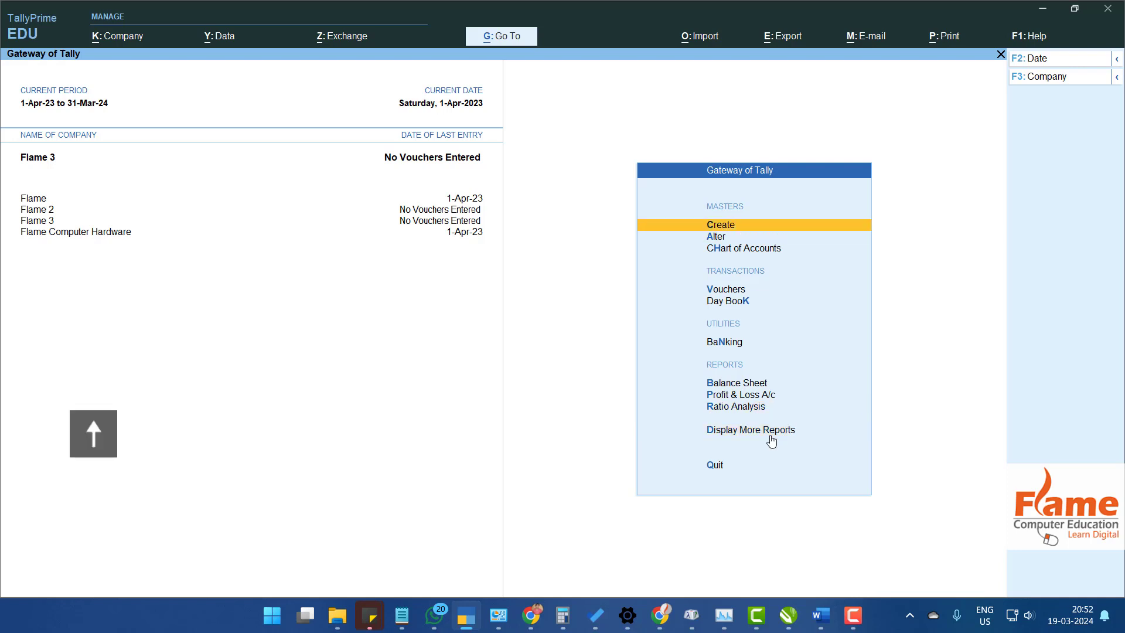
pyautogui.press('Return')
pyautogui.press('Down')
pyautogui.press('Return')
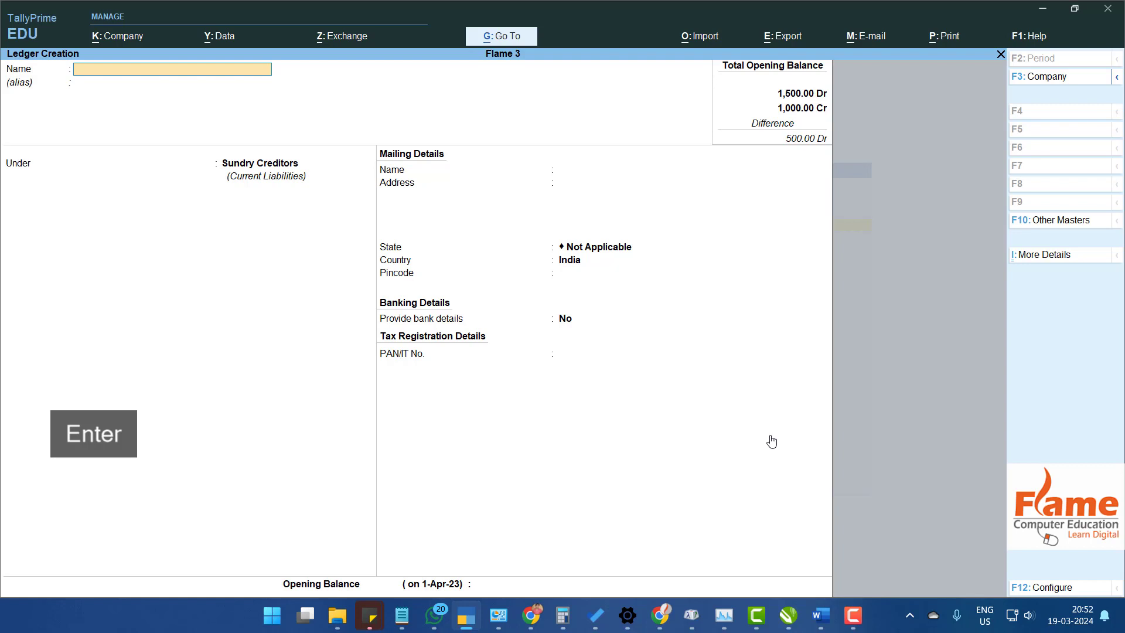
pyautogui.write('S')
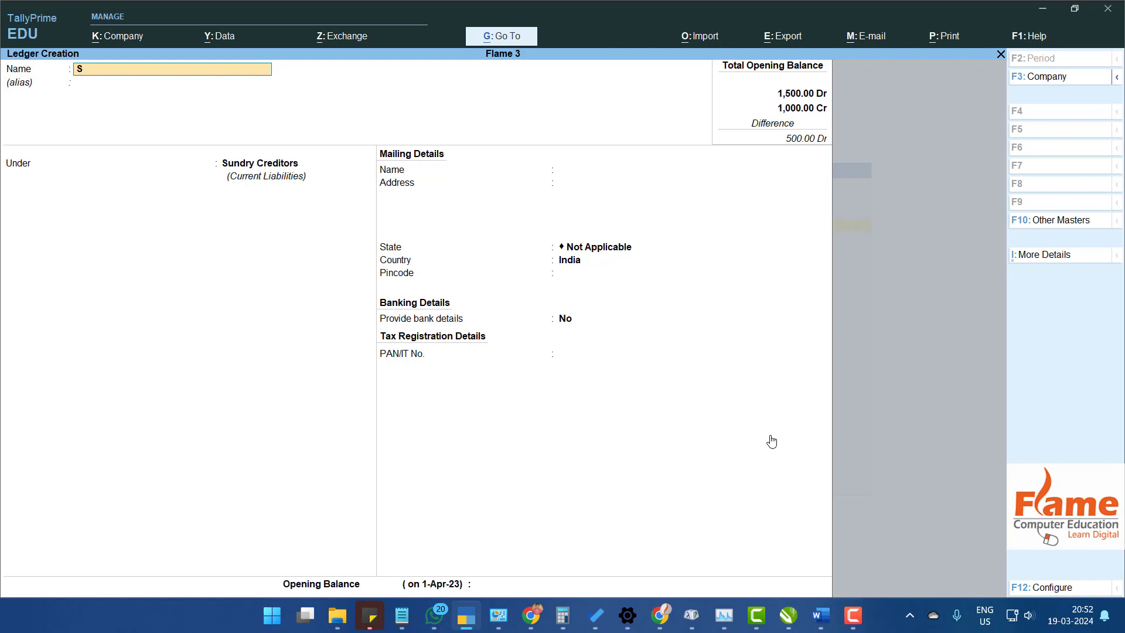
pyautogui.write('a')
pyautogui.press('BackSpace')
pyautogui.write('urende')
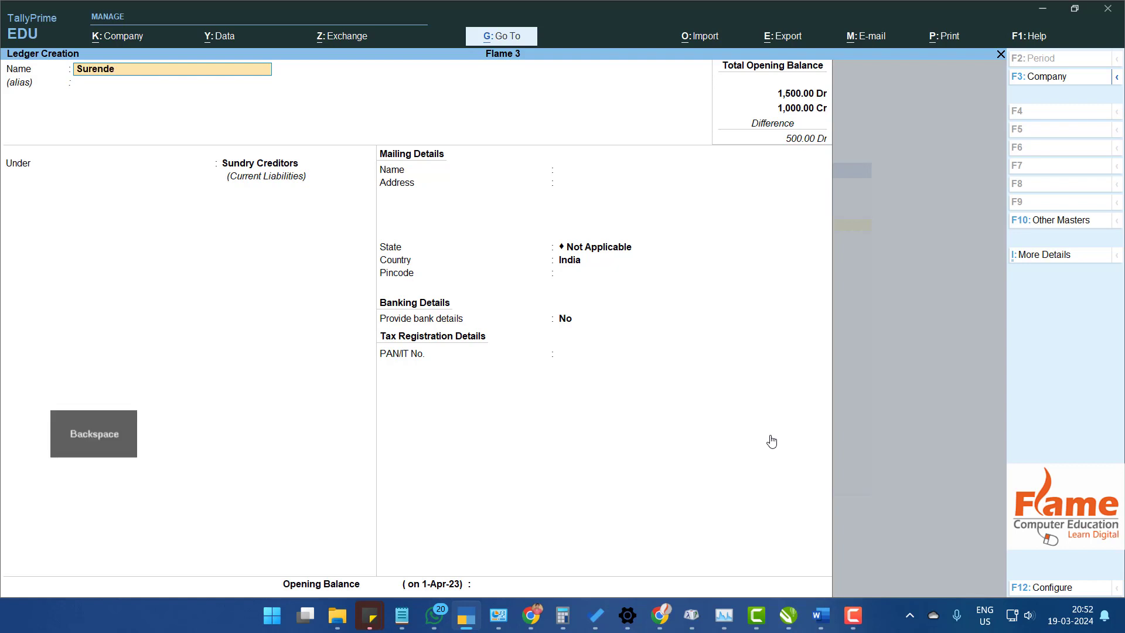
pyautogui.write('r Stationar')
pyautogui.write('y')
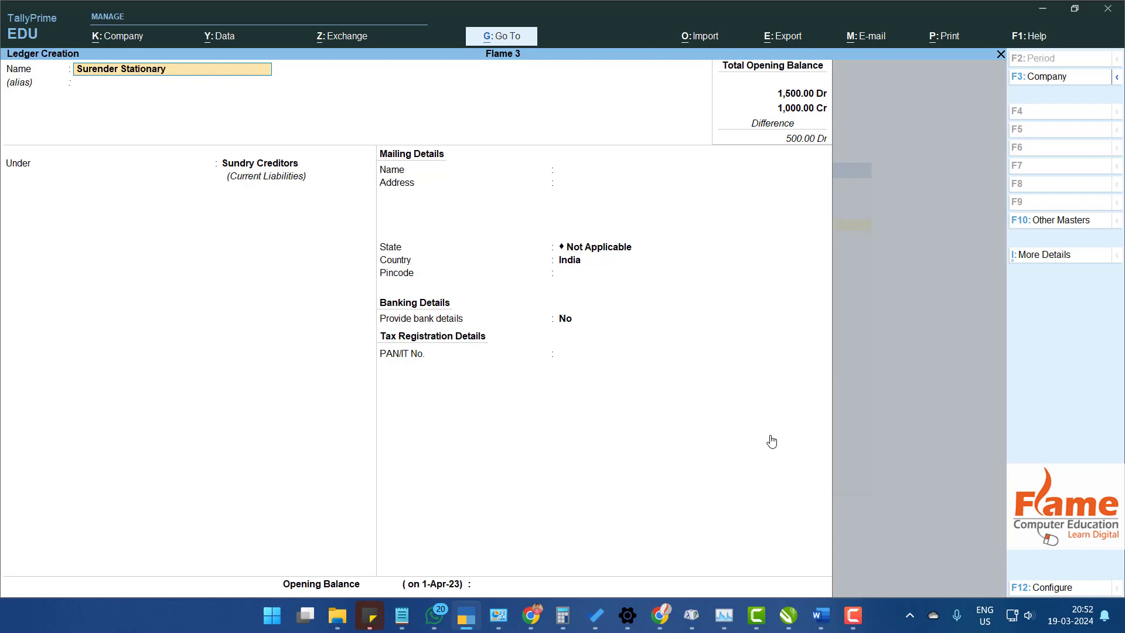
# - Place the Surender Stationary ledger under Sundry Creditors, keeping the default mailing, banking and tax details
pyautogui.press('Return')
pyautogui.write('Sun')
pyautogui.press('Down')
pyautogui.press('Down')
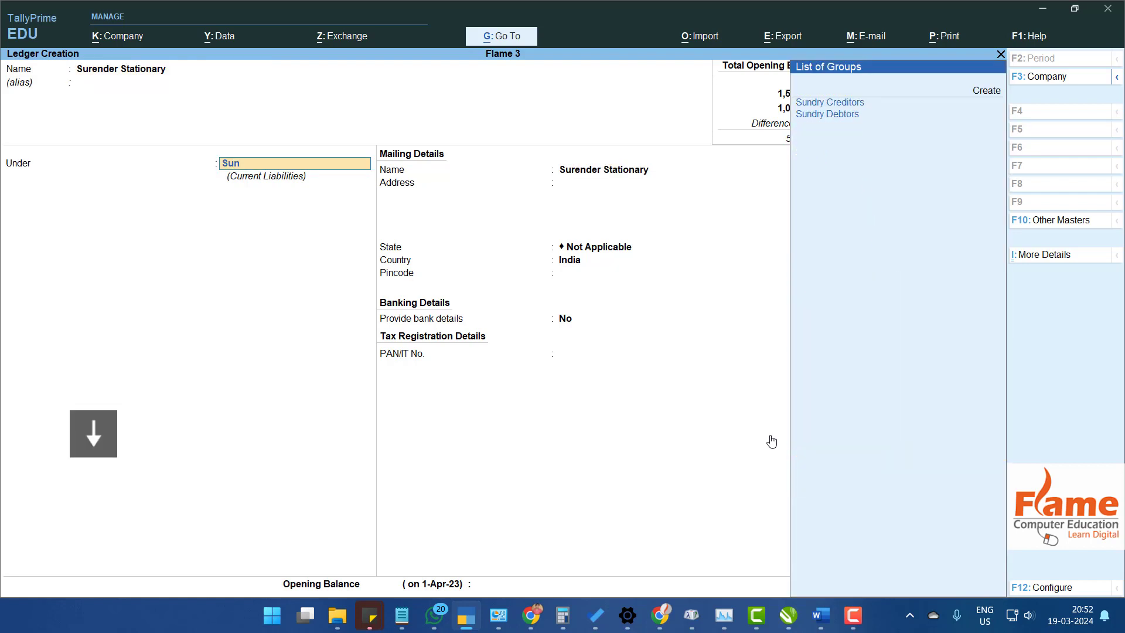
pyautogui.press('Up')
pyautogui.press('Return')
pyautogui.press('Return')
pyautogui.press('Return')
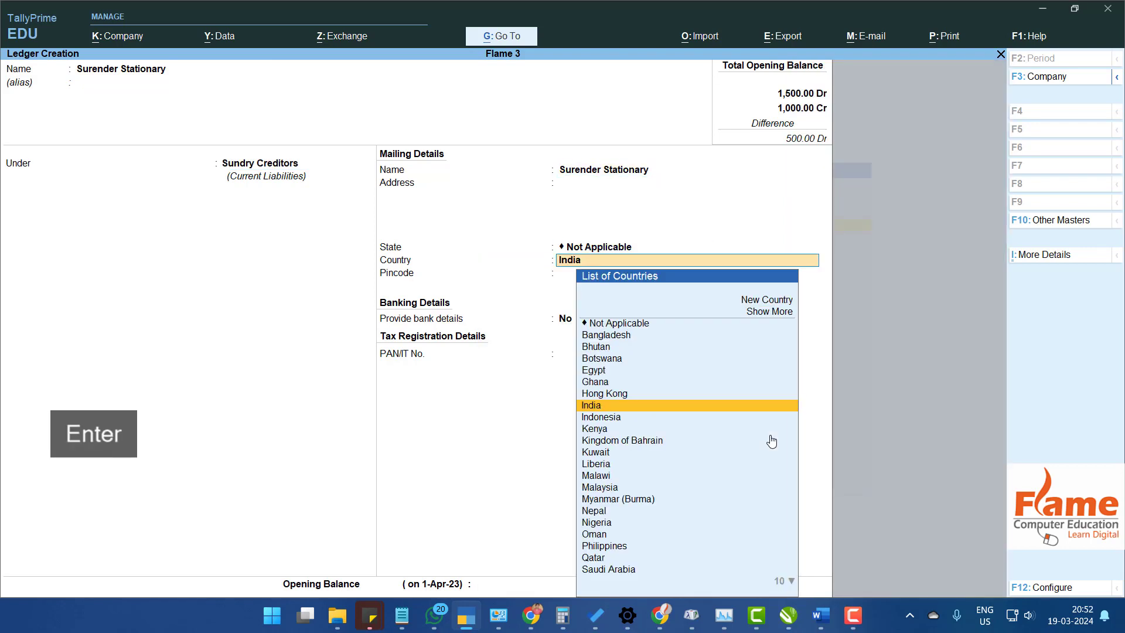
pyautogui.press('Return')
pyautogui.press('Return')
pyautogui.press('Return')
pyautogui.press('Return')
pyautogui.press('Return')
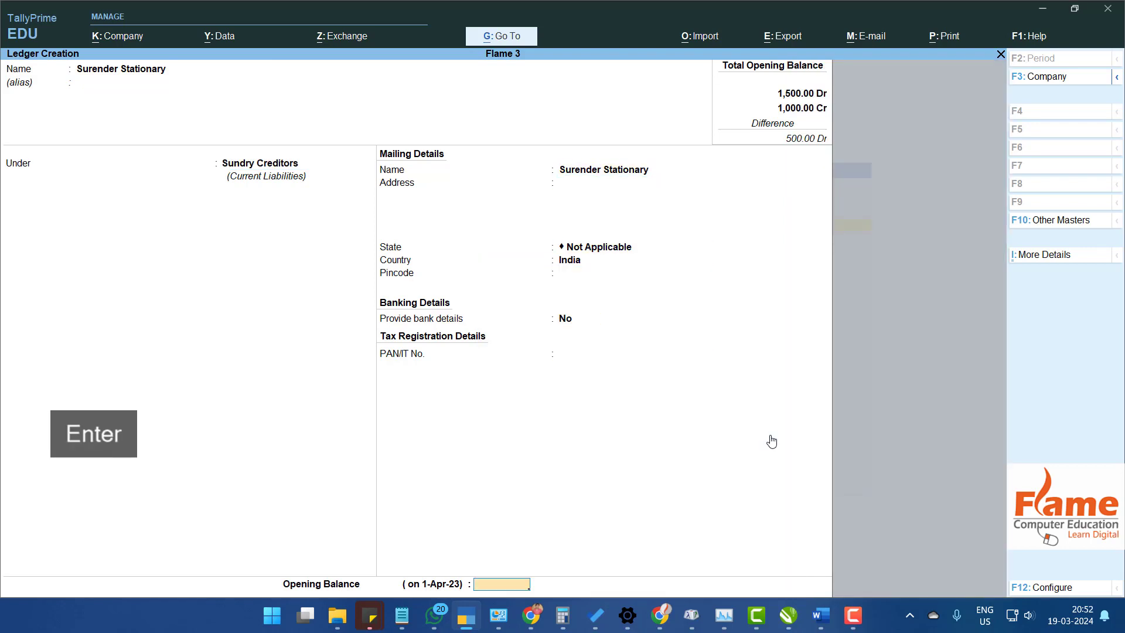
# - Give the Surender Stationary ledger an opening balance of 5,000 Dr, save it and return to the Gateway of Tally
pyautogui.write('5000')
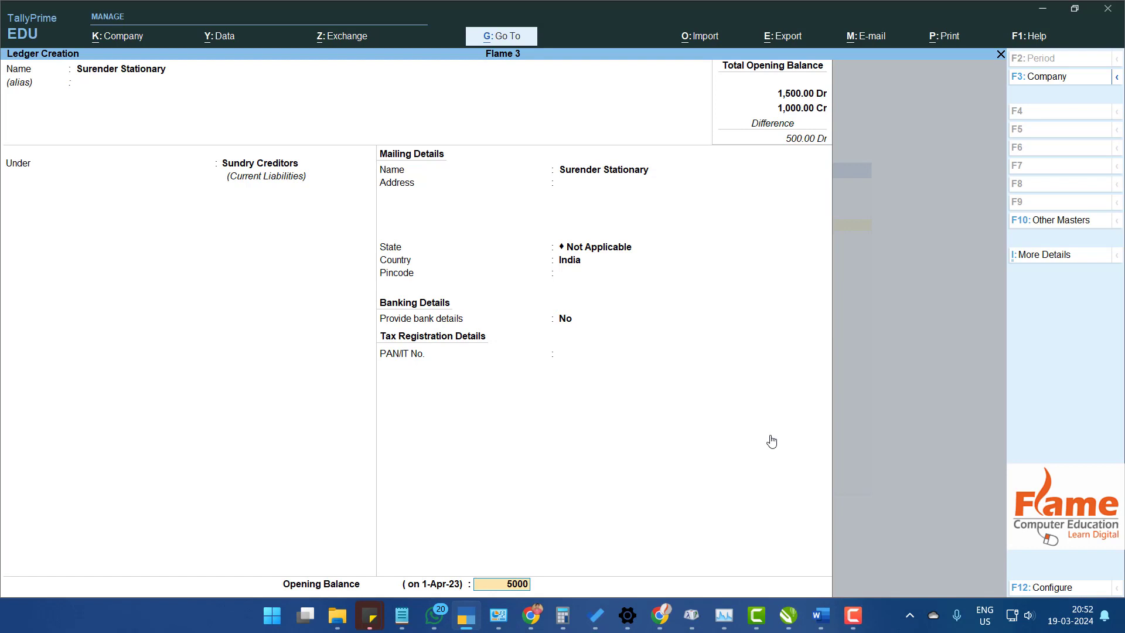
pyautogui.press('Return')
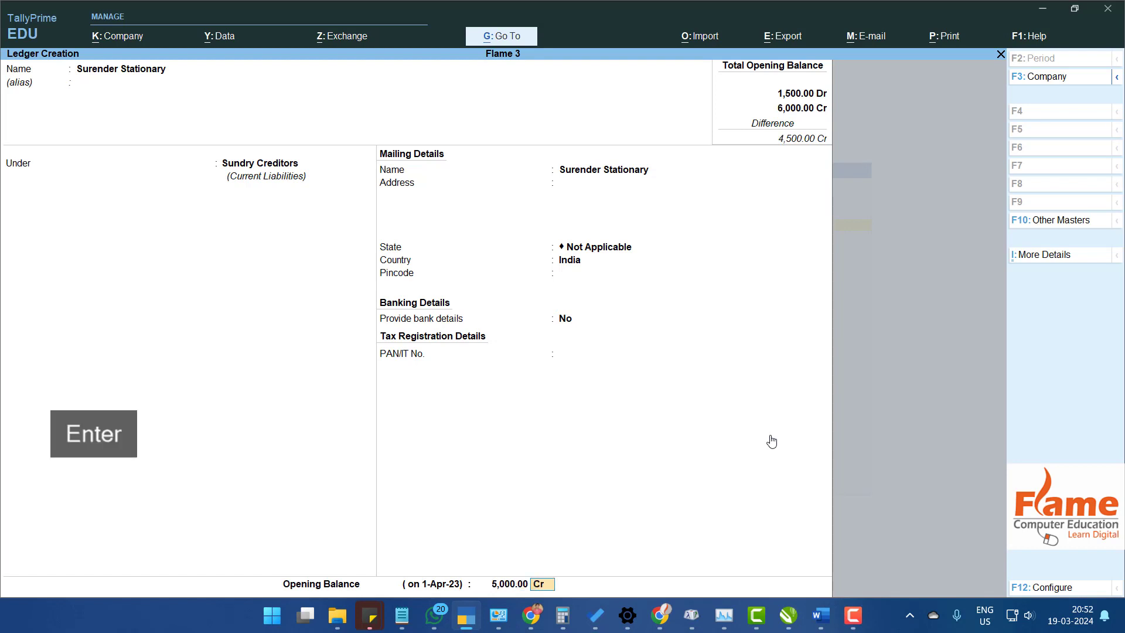
pyautogui.write('d')
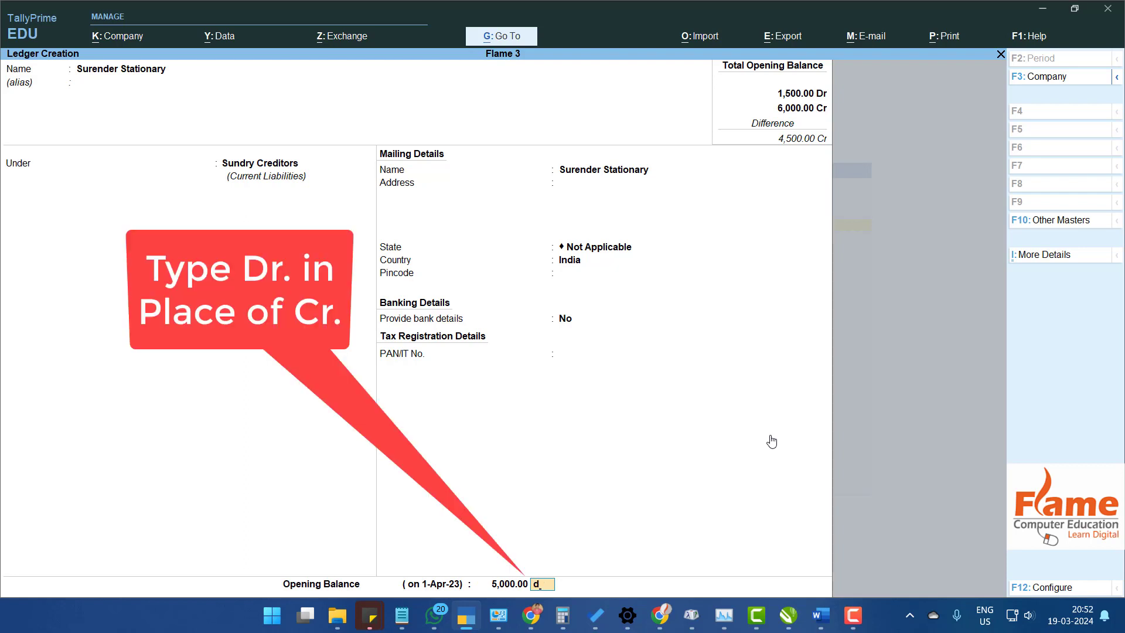
pyautogui.press('Return')
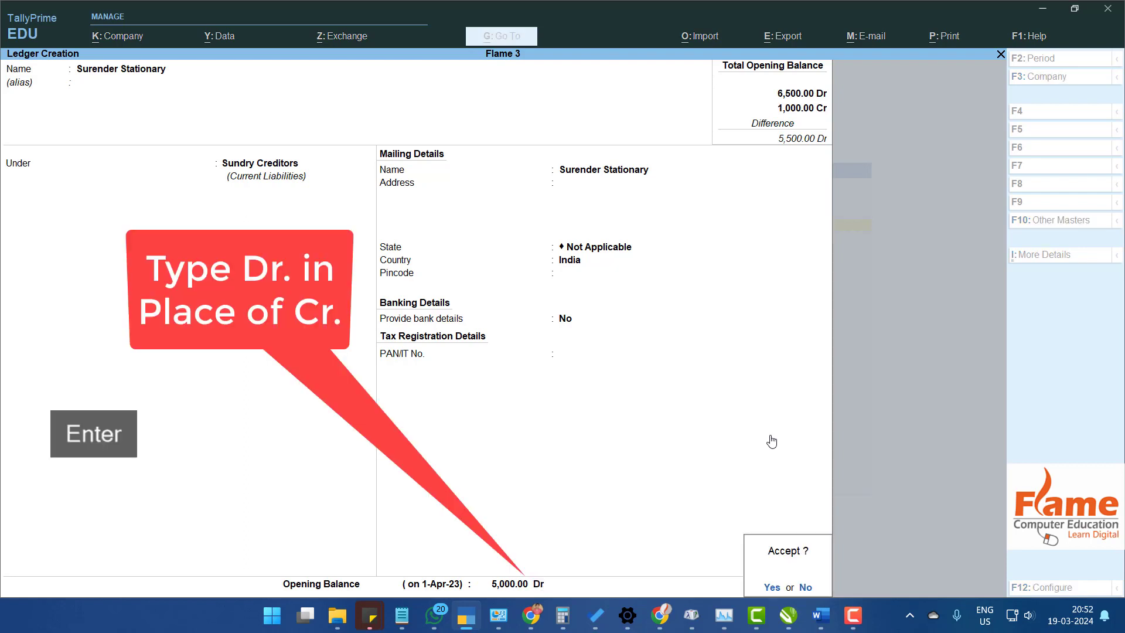
pyautogui.press('Return')
pyautogui.press('Escape')
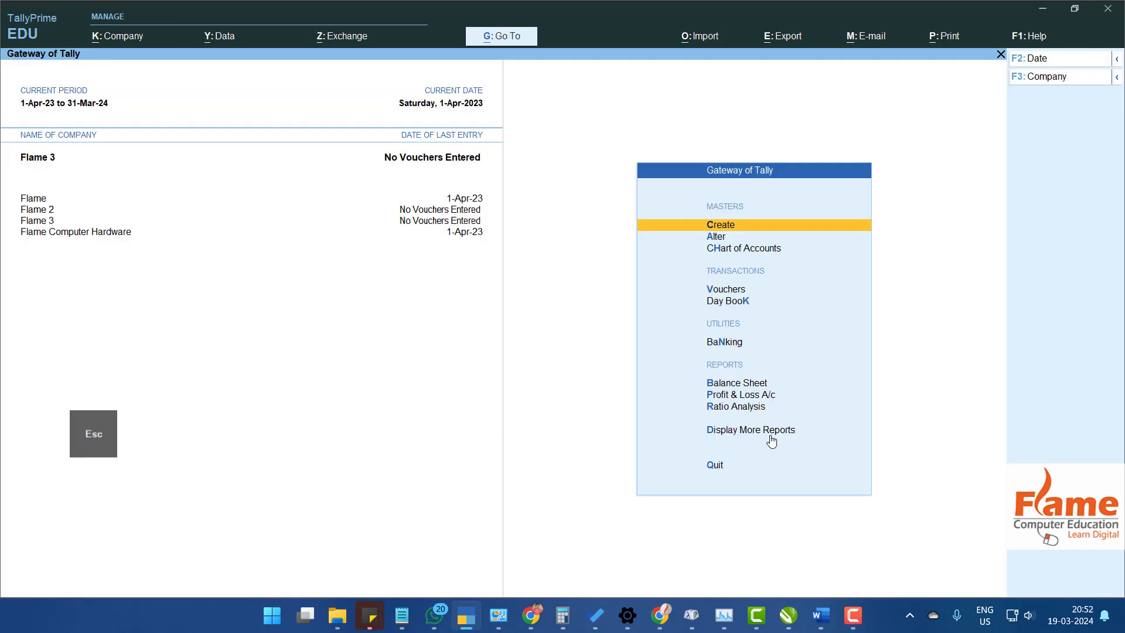
# - Bring up the list of ledgers in the account books reports
pyautogui.press('Up')
pyautogui.press('Up')
pyautogui.press('Return')
pyautogui.press('Down')
pyautogui.press('Down')
pyautogui.press('Down')
pyautogui.press('Down')
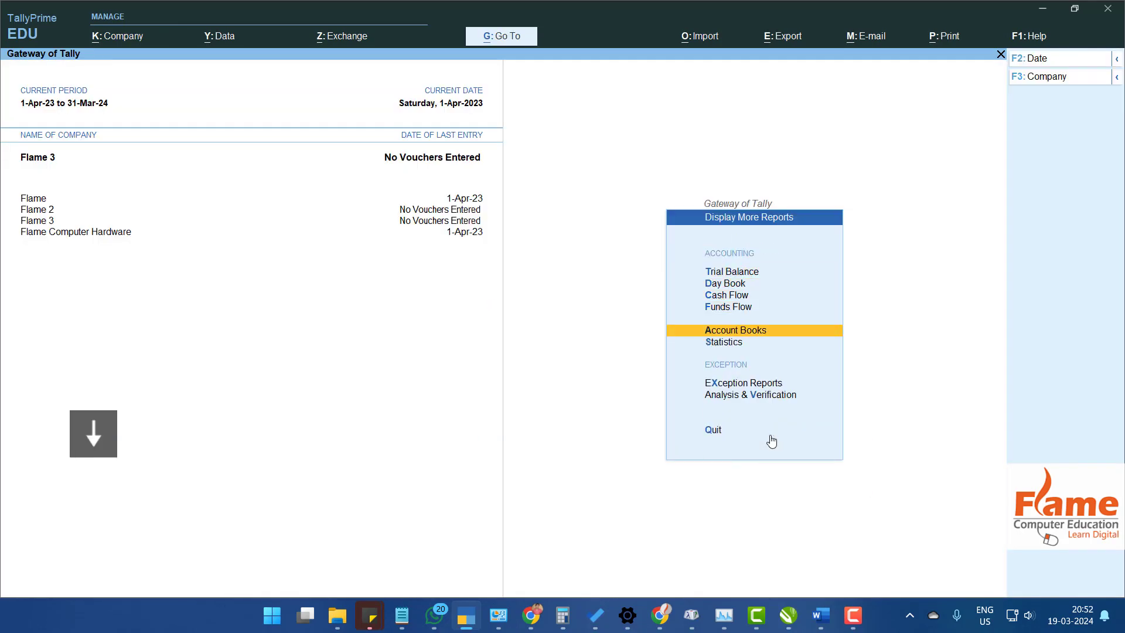
pyautogui.press('Return')
pyautogui.press('Down')
pyautogui.press('Down')
pyautogui.press('Up')
pyautogui.press('Return')
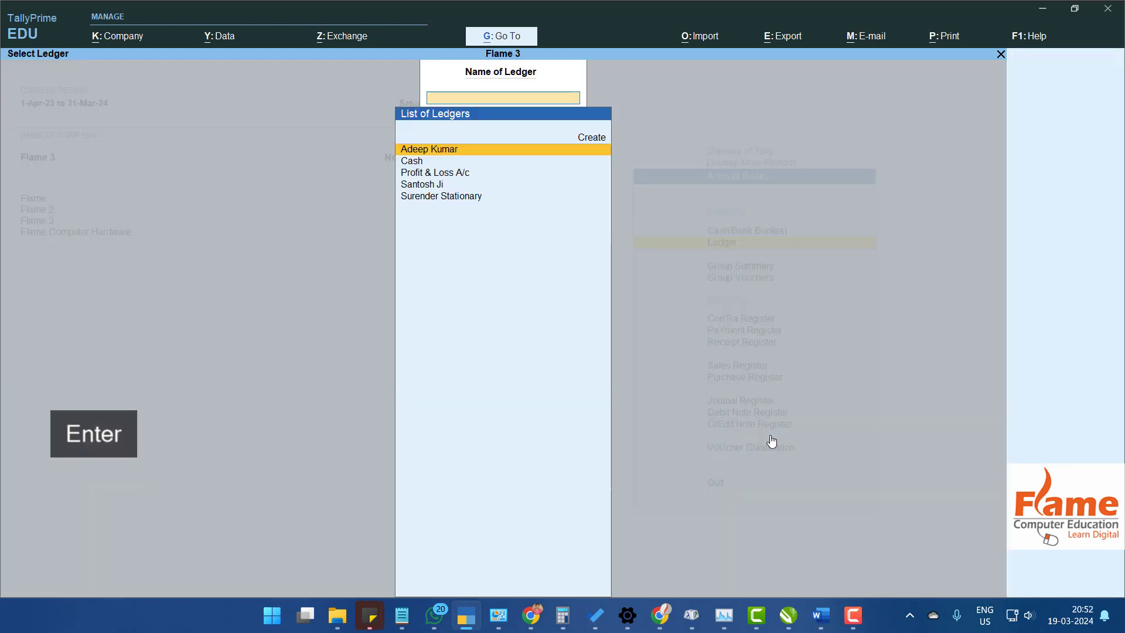
# - Examine the Surender Stationary ledger report for its opening balance, and return to the Gateway of Tally
pyautogui.press('Down')
pyautogui.press('Down')
pyautogui.press('Down')
pyautogui.press('Down')
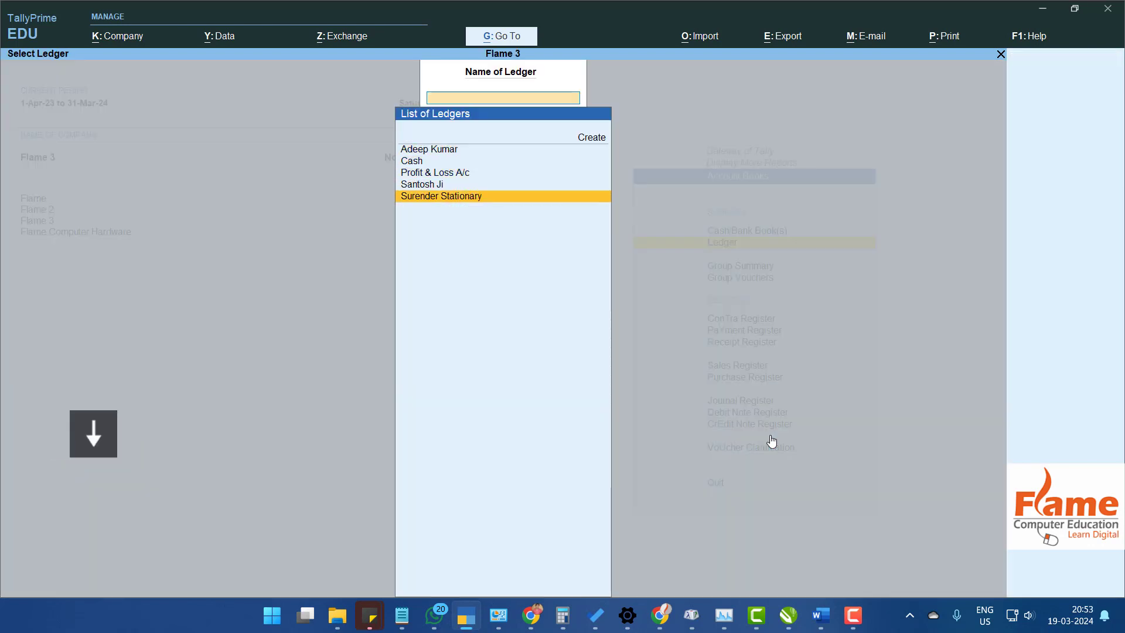
pyautogui.press('Return')
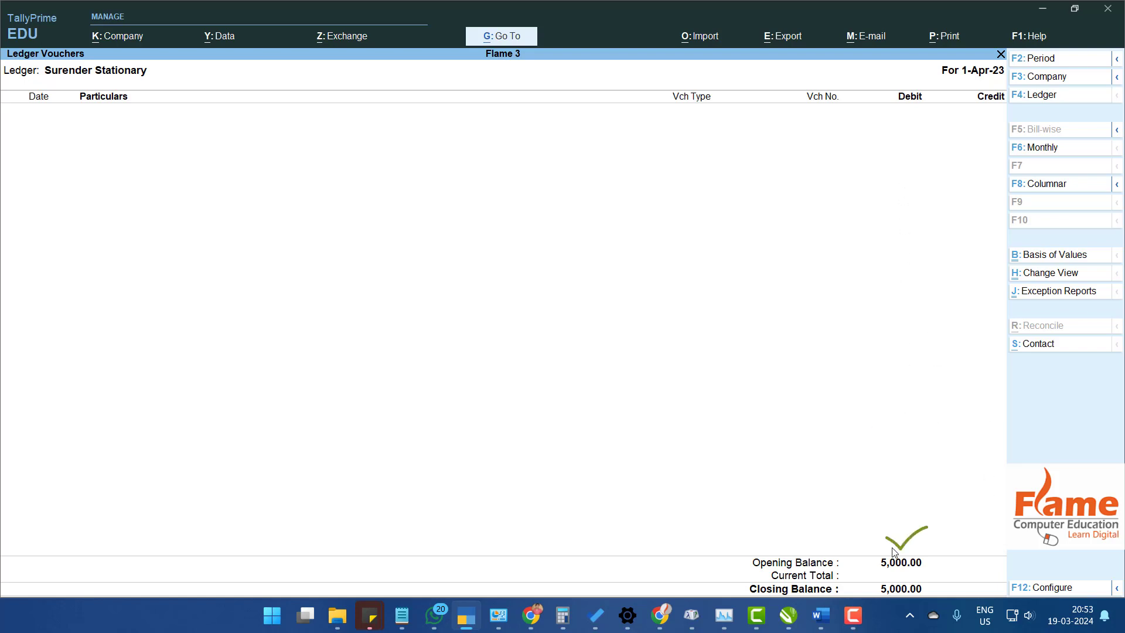
pyautogui.press('Escape')
pyautogui.press('Escape')
pyautogui.press('Escape')
pyautogui.press('Escape')
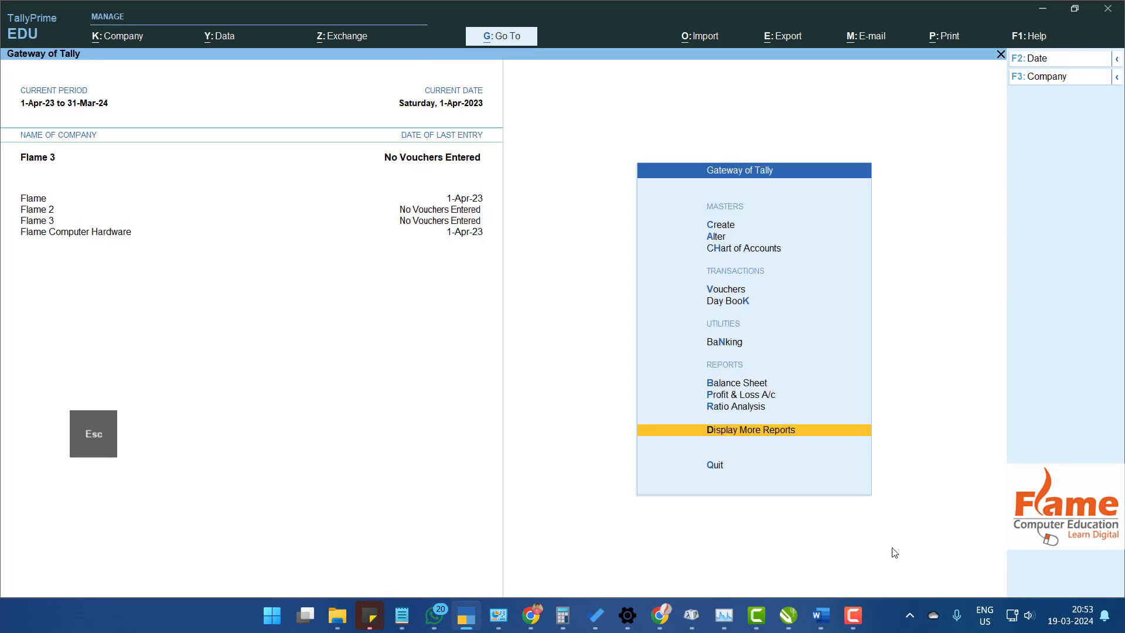
# - Start a new ledger for Flame 3 and enter the customer's full name as the ledger name
pyautogui.press('Up')
pyautogui.press('Up')
pyautogui.press('Up')
pyautogui.press('Up')
pyautogui.press('Up')
pyautogui.press('Up')
pyautogui.press('Up')
pyautogui.press('Up')
pyautogui.press('Up')
pyautogui.press('Return')
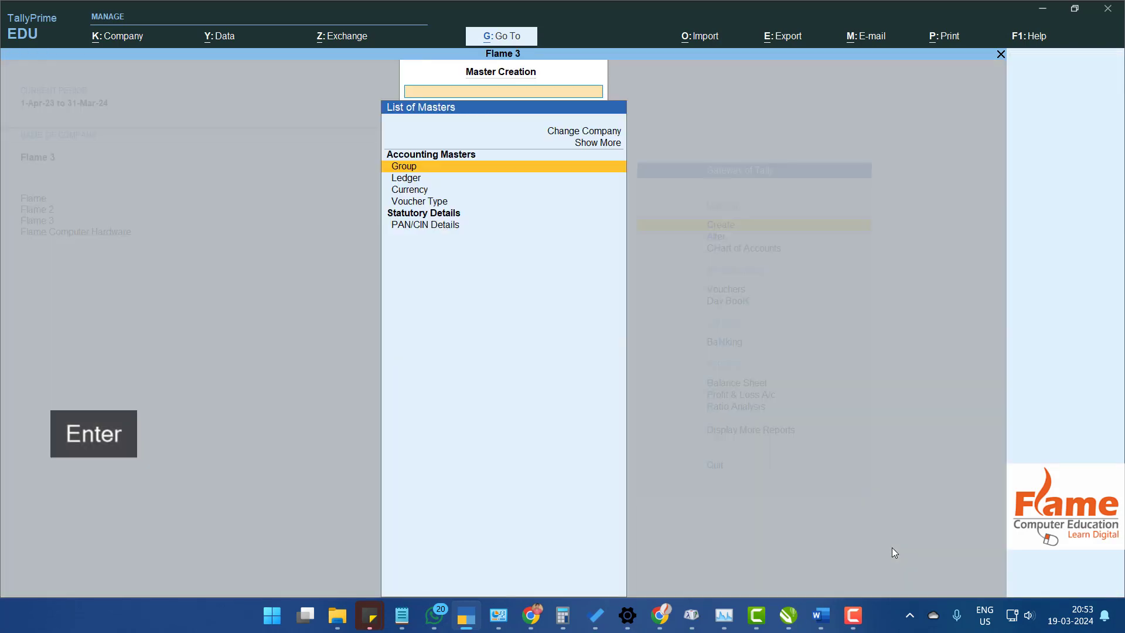
pyautogui.press('Down')
pyautogui.press('Return')
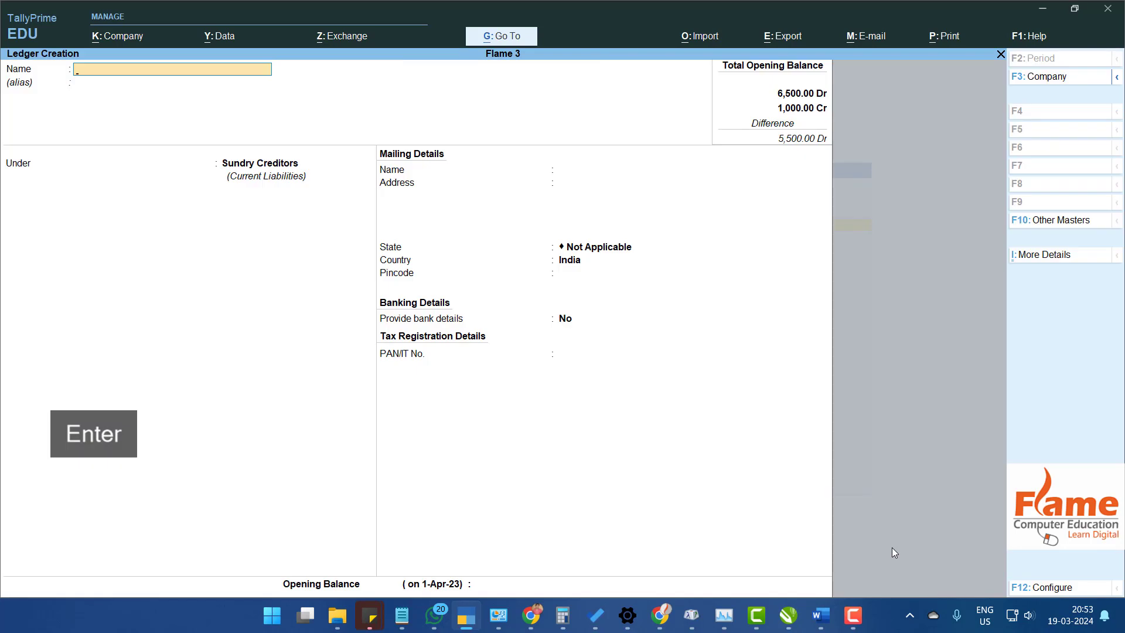
pyautogui.write('Sangam Shirvastav')
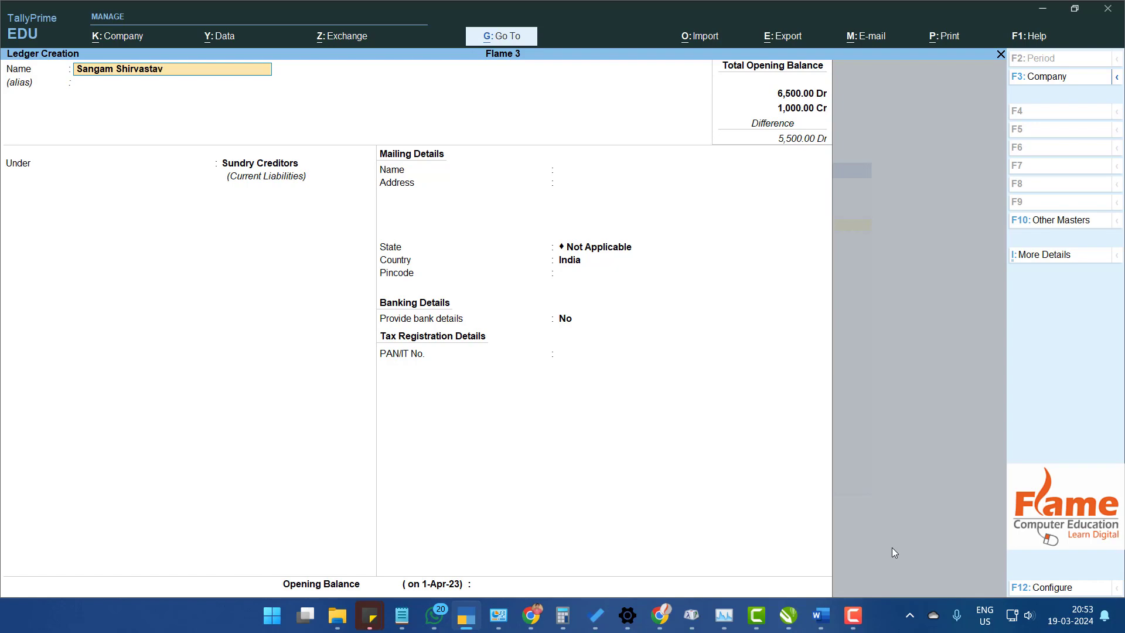
# - Place the new customer ledger under Sundry Debtors, keeping the default mailing, banking and tax details
pyautogui.press('Return')
pyautogui.write('Sun')
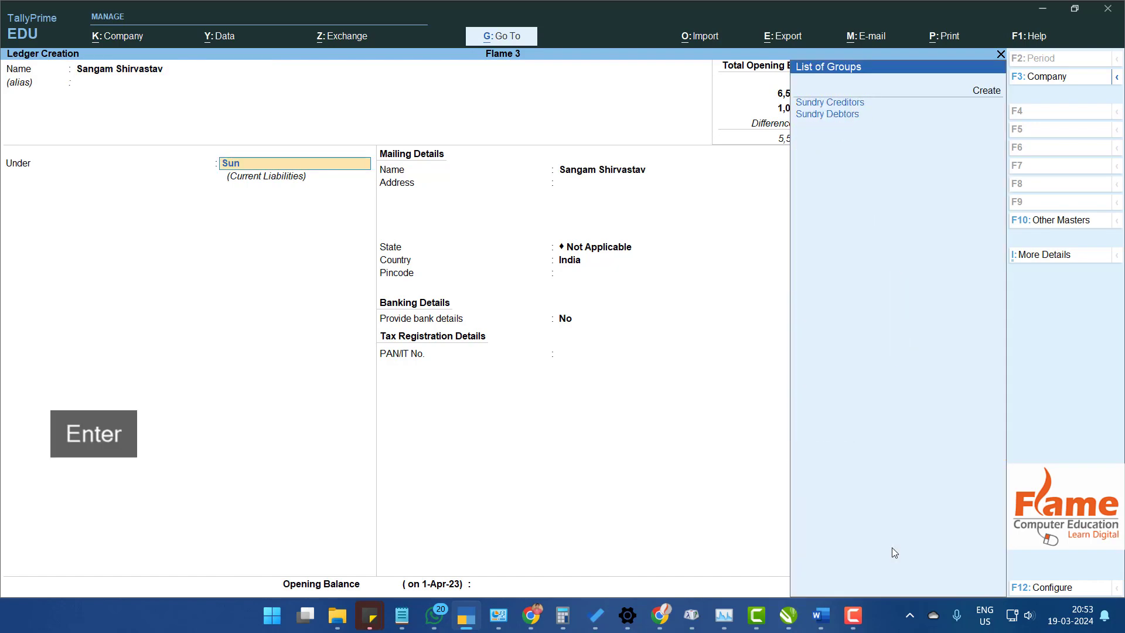
pyautogui.press('Down')
pyautogui.press('Return')
pyautogui.press('Return')
pyautogui.press('Return')
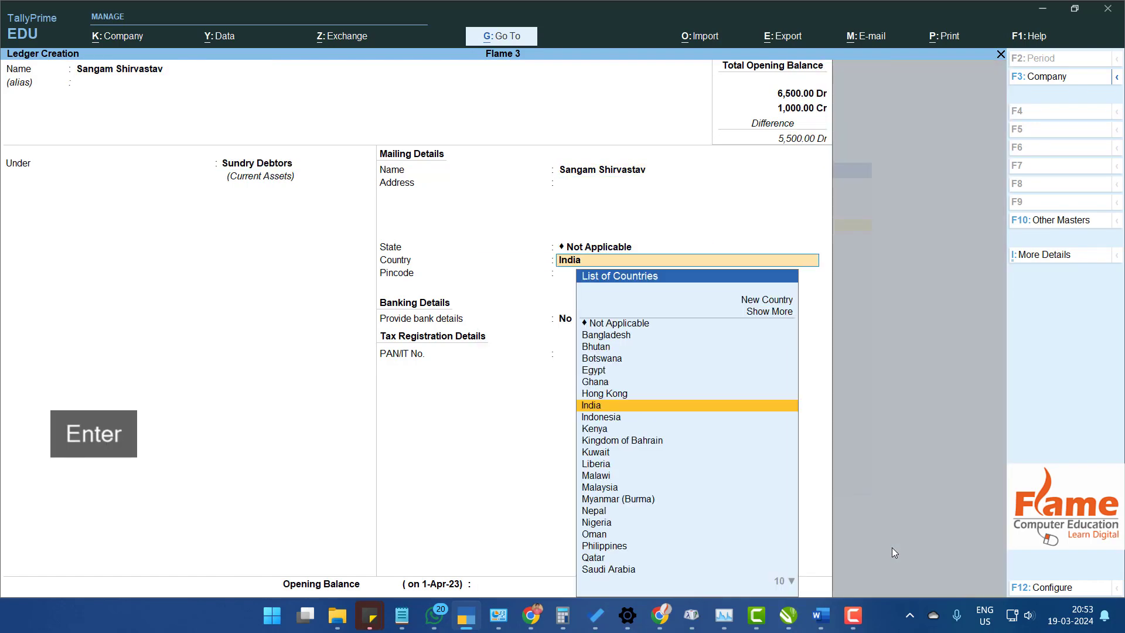
pyautogui.press('Return')
pyautogui.press('Return')
pyautogui.press('Return')
pyautogui.press('Return')
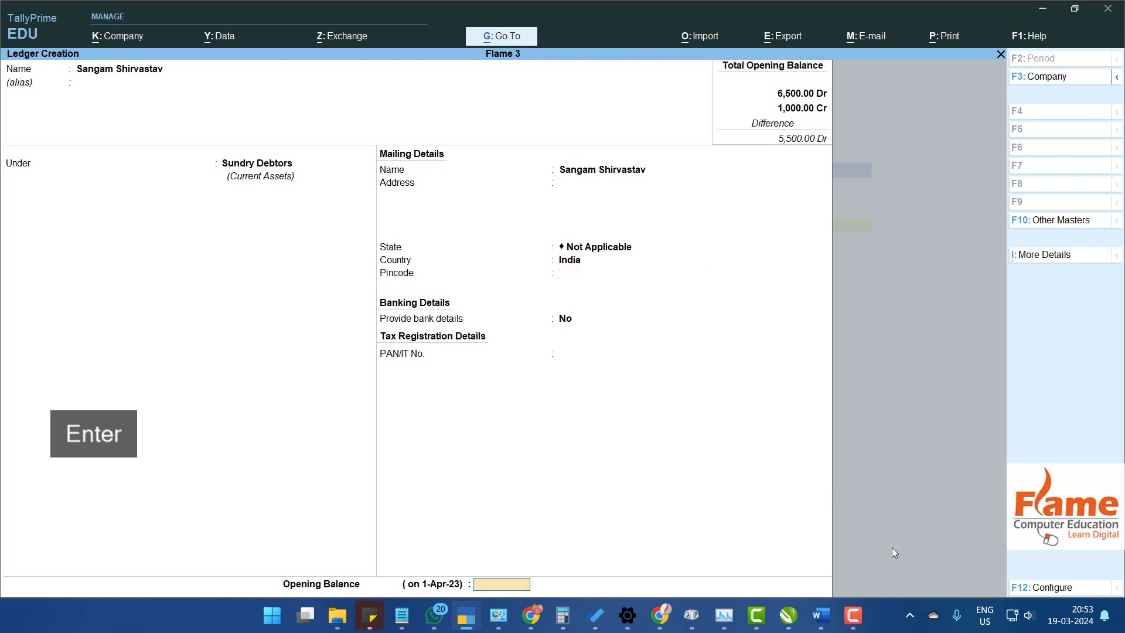
# - Give the customer's ledger an opening balance of 500 Cr, save it and return to the Gateway of Tally
pyautogui.write('500')
pyautogui.press('Return')
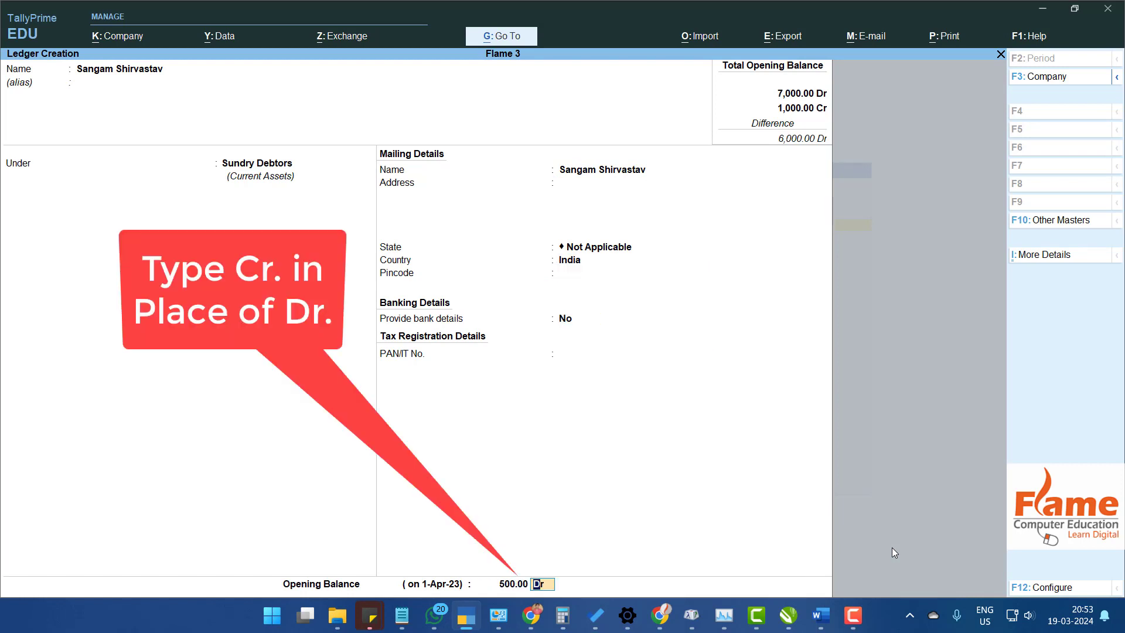
pyautogui.write('c')
pyautogui.press('Return')
pyautogui.press('Return')
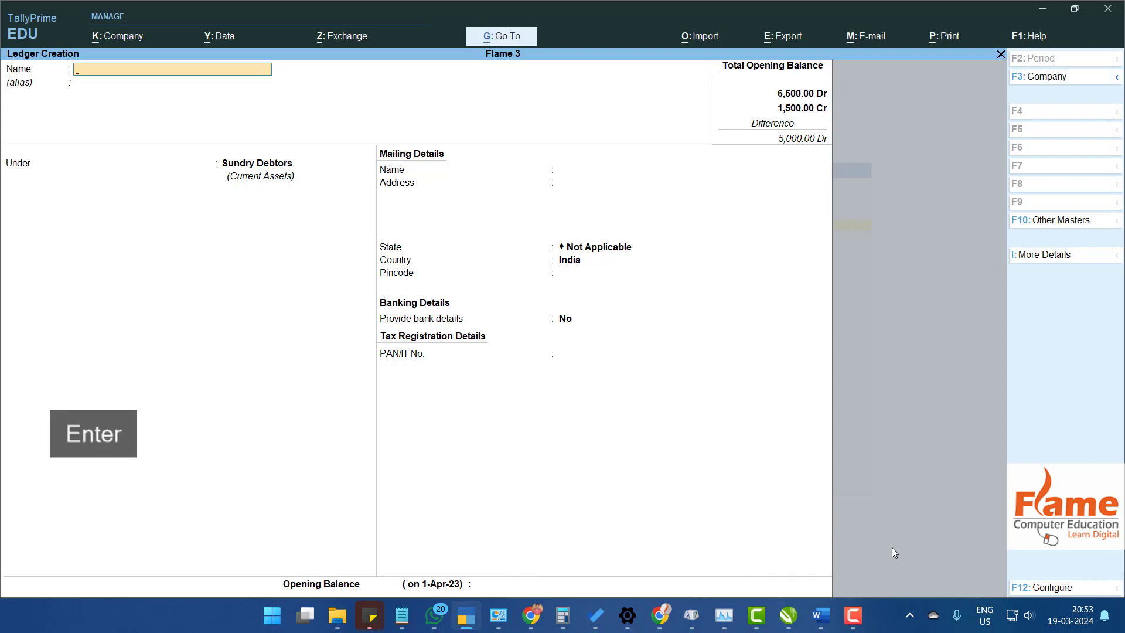
pyautogui.press('Escape')
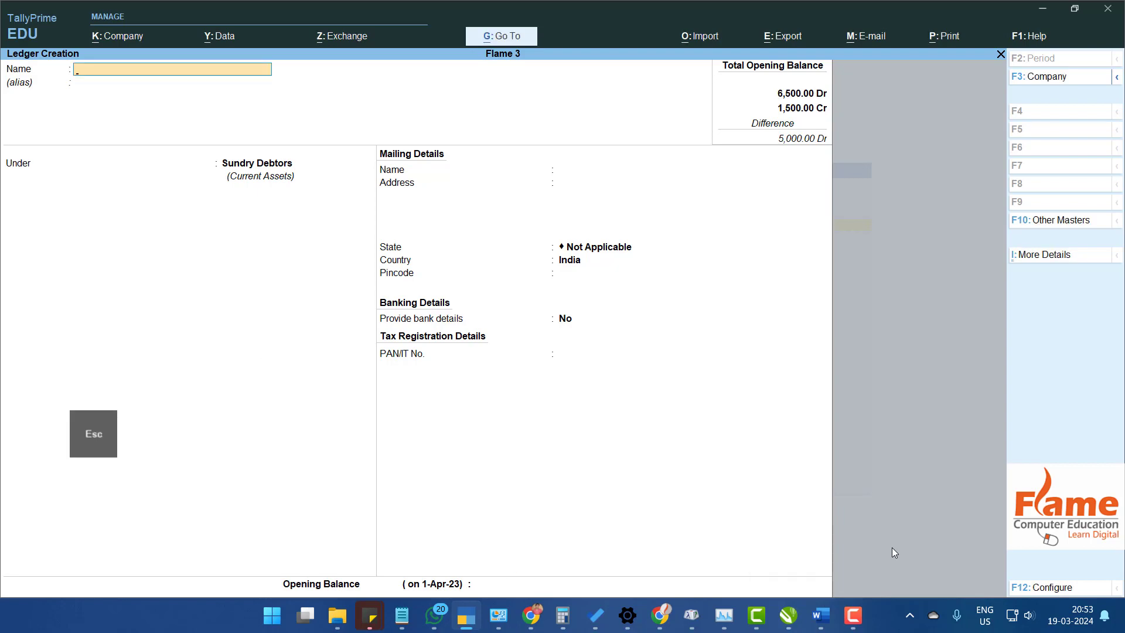
# - Bring up the Account Books reports from the additional reports
pyautogui.press('Down')
pyautogui.press('Down')
pyautogui.press('Down')
pyautogui.press('Down')
pyautogui.press('Down')
pyautogui.press('Down')
pyautogui.press('Down')
pyautogui.press('Down')
pyautogui.press('Down')
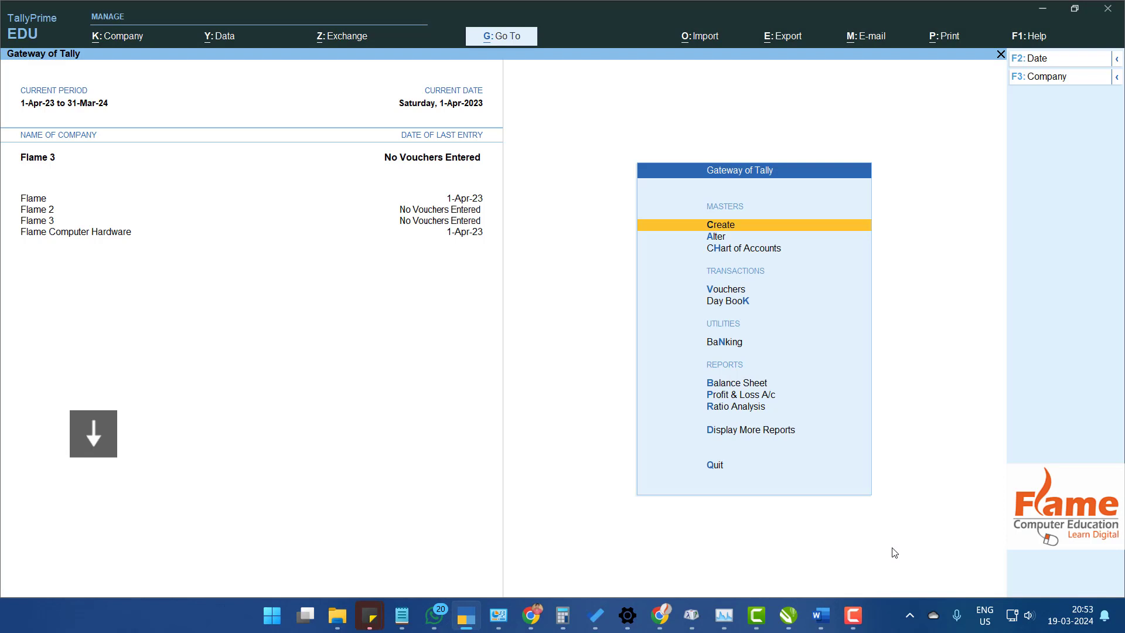
pyautogui.press('Return')
pyautogui.press('Down')
pyautogui.press('Down')
pyautogui.press('Down')
pyautogui.press('Down')
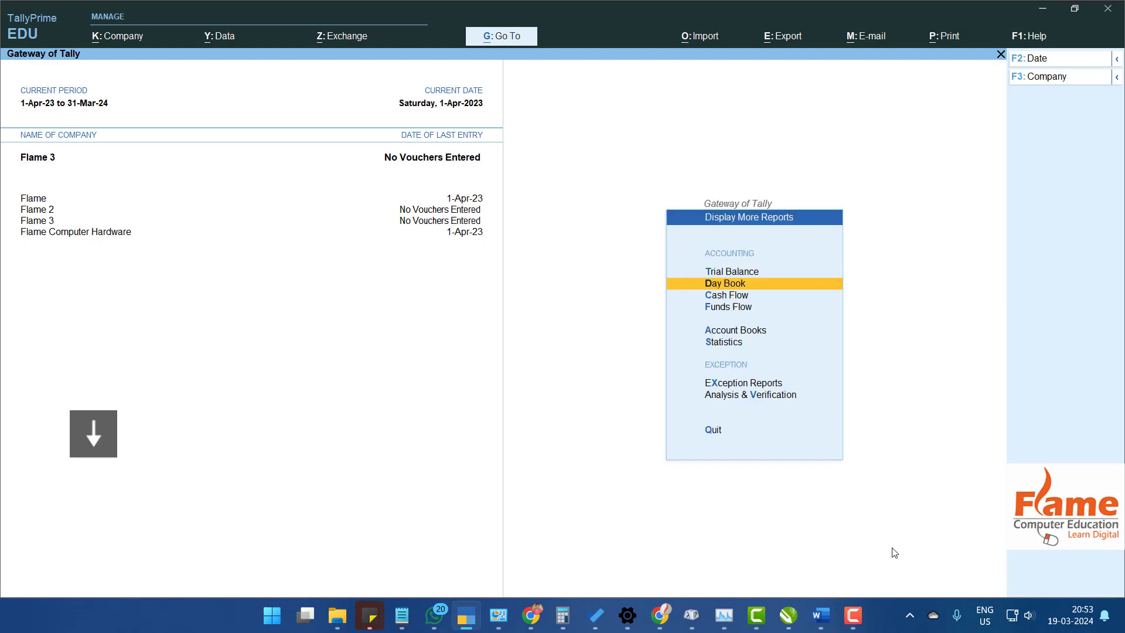
pyautogui.press('Return')
# - Display the Group Summary for Sundry Creditors to examine the debit and credit closing balances of its ledgers
pyautogui.press('Down')
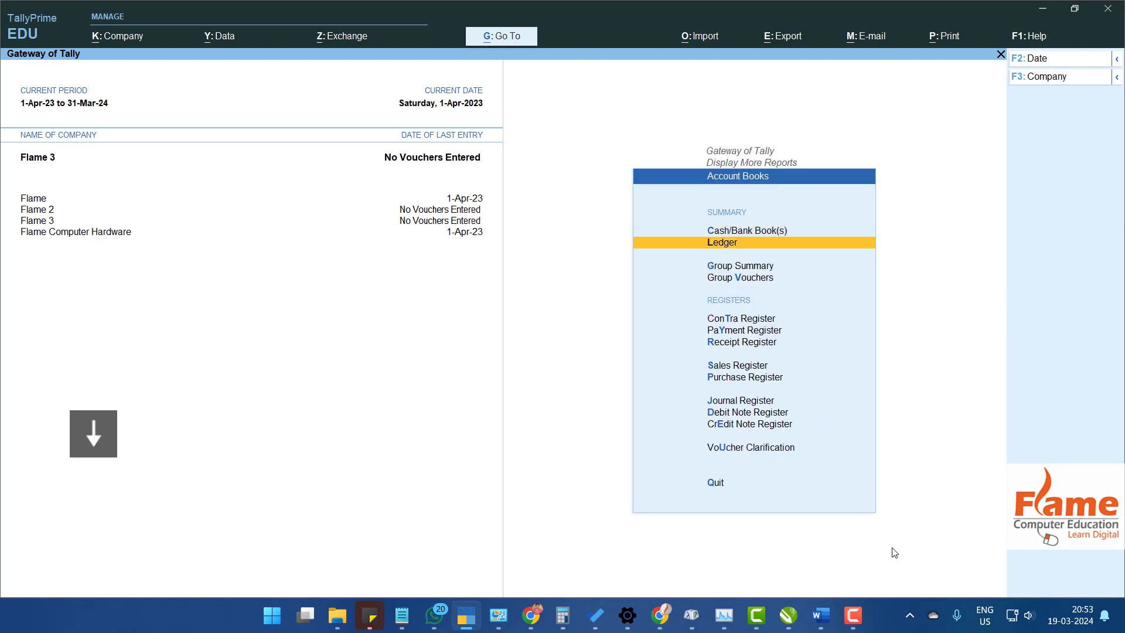
pyautogui.press('Down')
pyautogui.press('Return')
pyautogui.write('Sun')
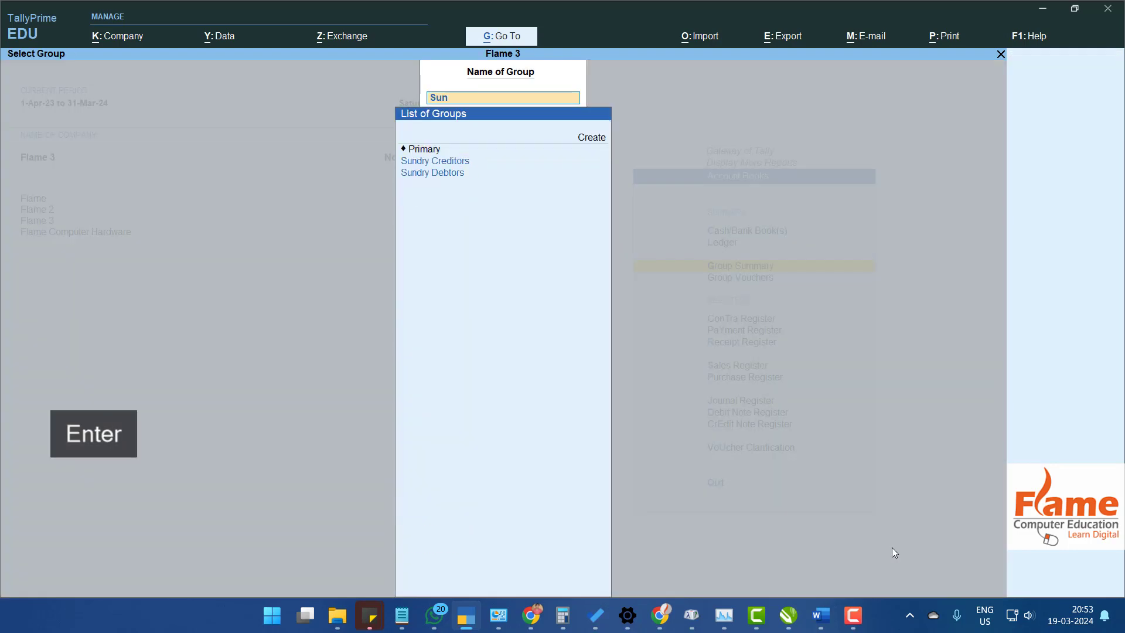
pyautogui.press('Down')
pyautogui.press('Return')
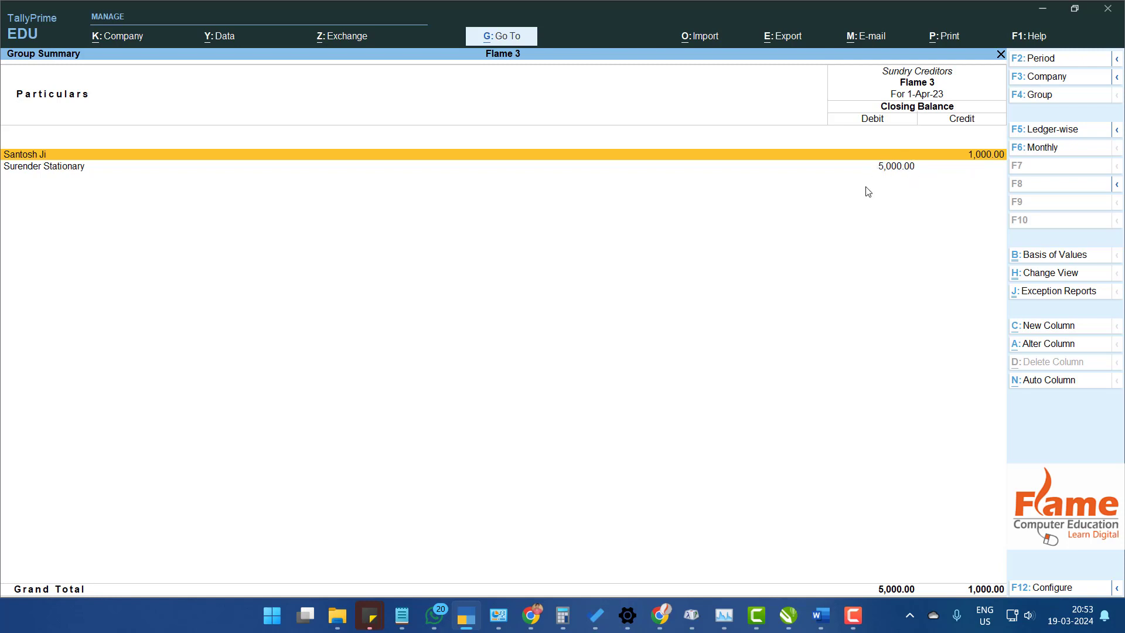
# - Examine the Group Summary for Sundry Debtors and return to the Account Books reports
pyautogui.press('Escape')
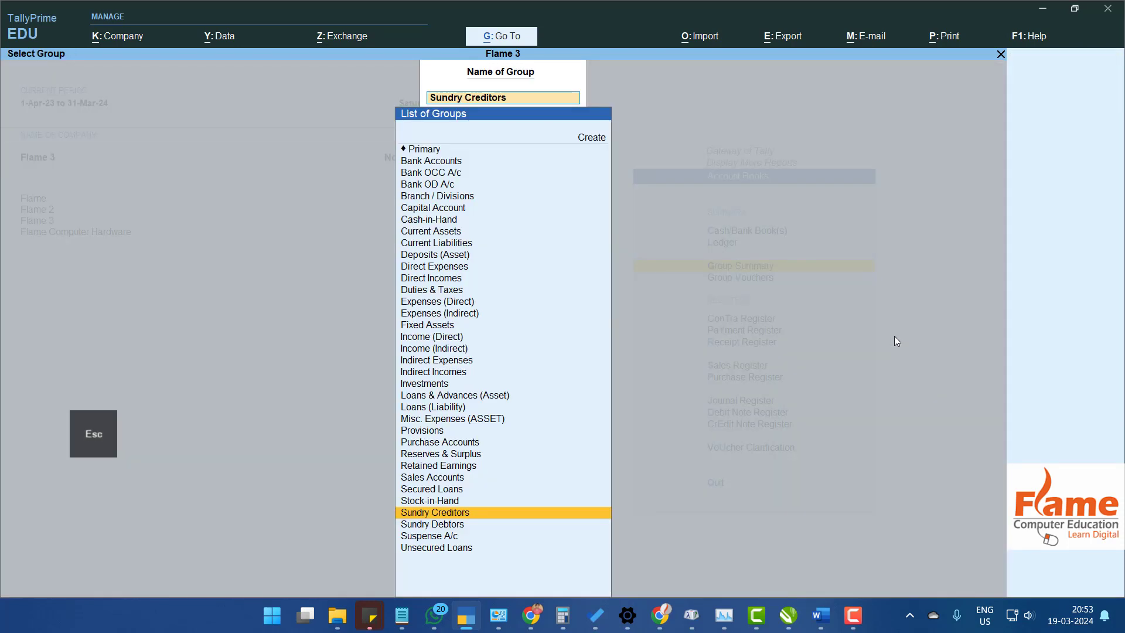
pyautogui.press('Down')
pyautogui.press('Return')
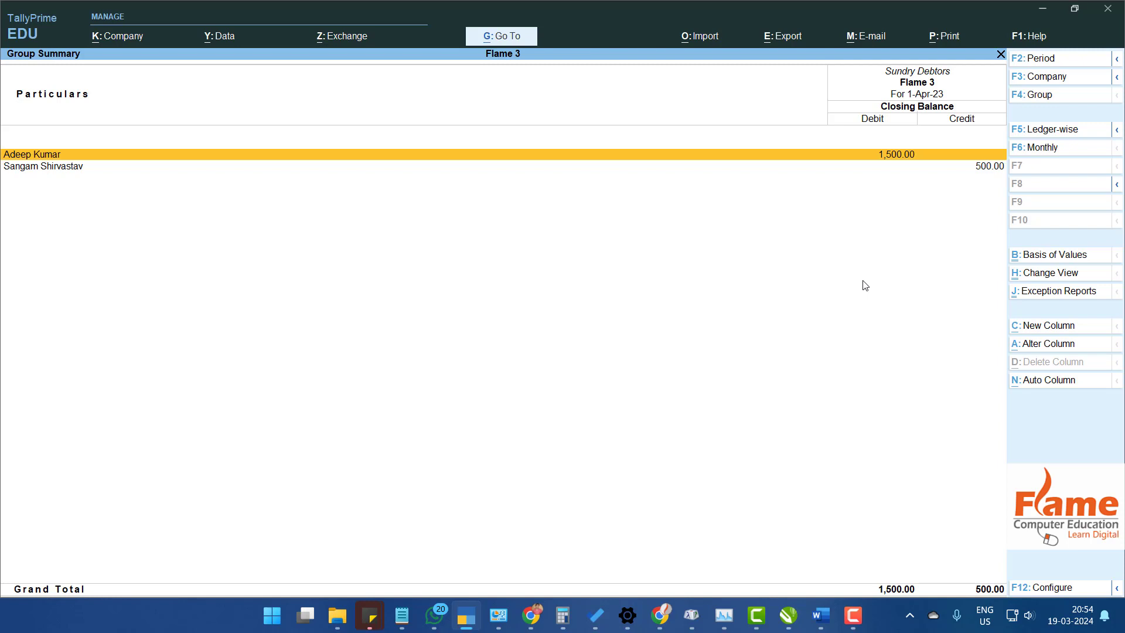
pyautogui.press('Escape')
pyautogui.press('Escape')
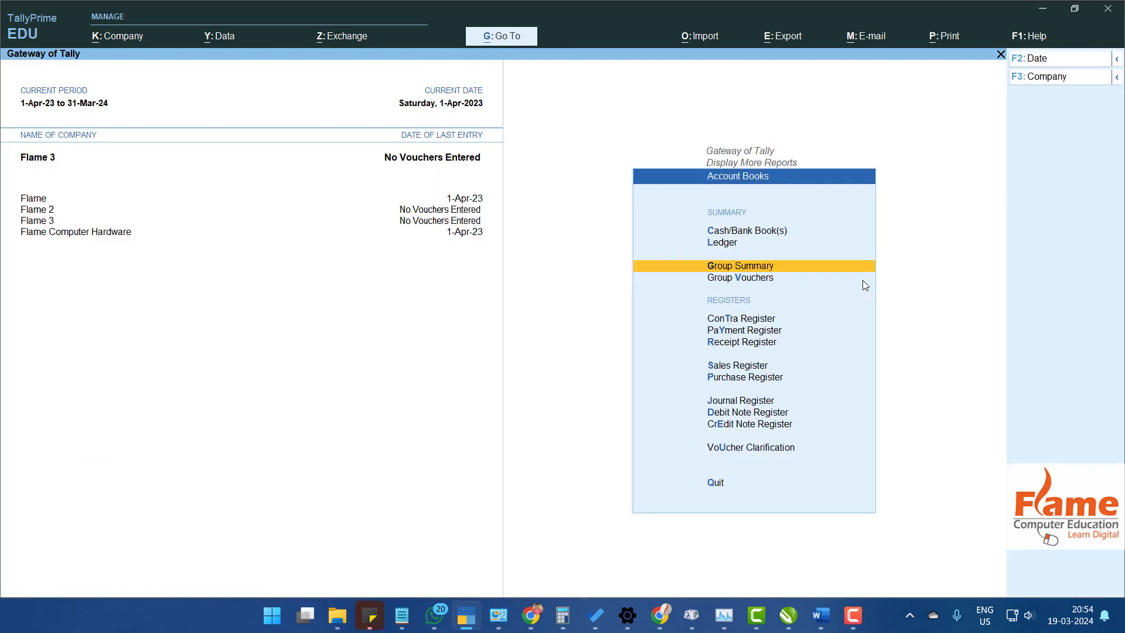
# - Reopen the Group Summary for Sundry Creditors from the Account Books reports
pyautogui.press('Down')
pyautogui.press('Up')
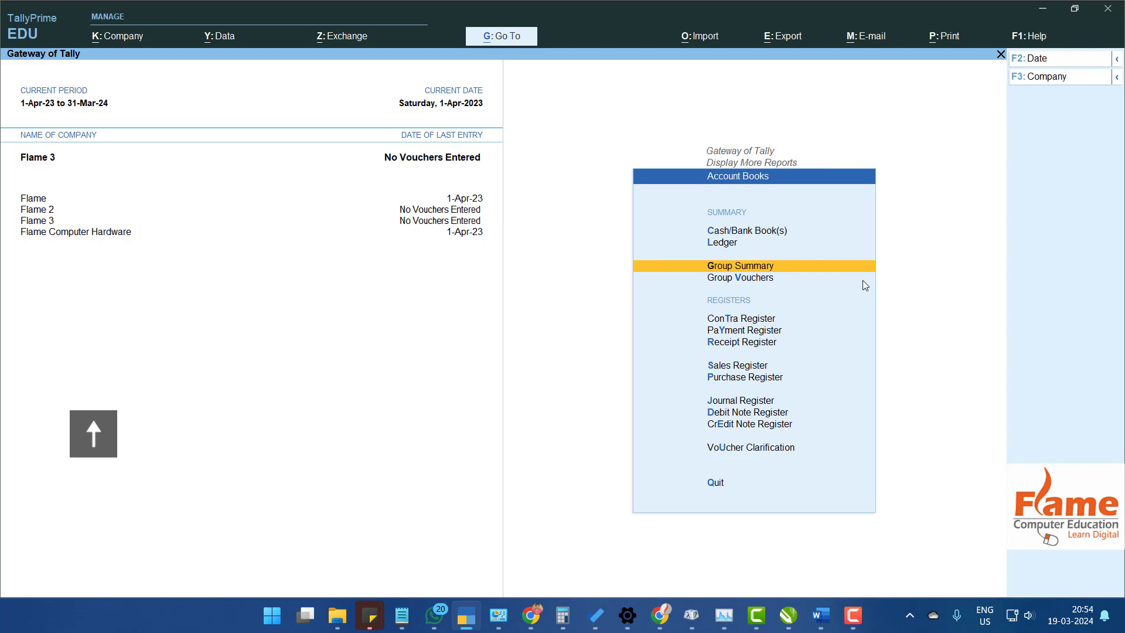
pyautogui.press('Return')
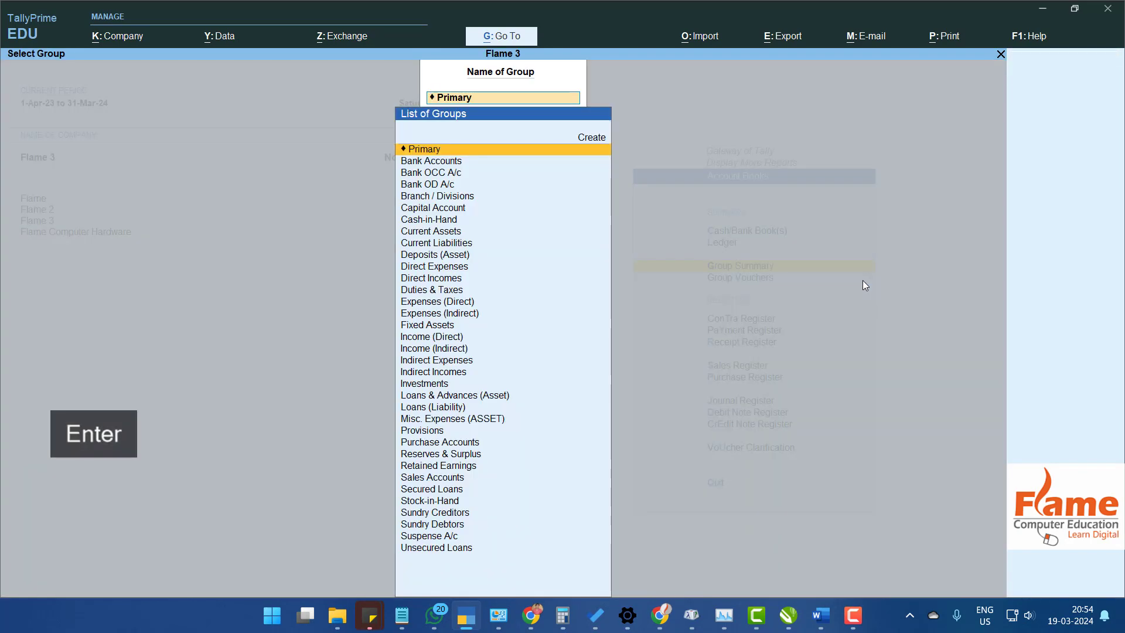
pyautogui.write('Sun')
pyautogui.press('Down')
pyautogui.press('Return')
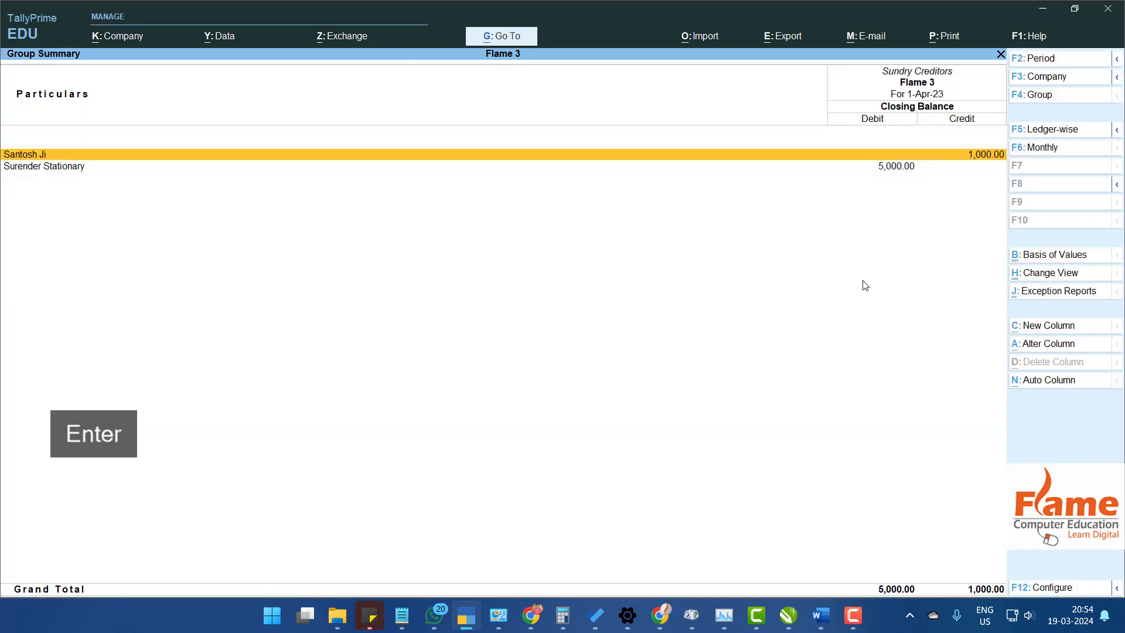